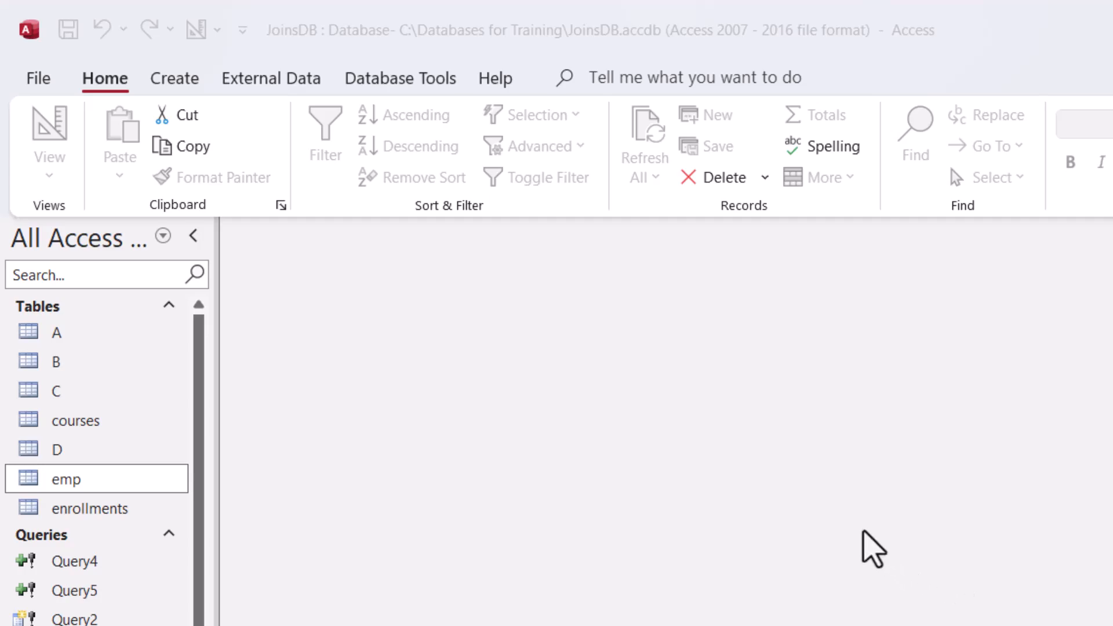
Create a new query in Design view and open table A's datasheet.
click(176, 80)
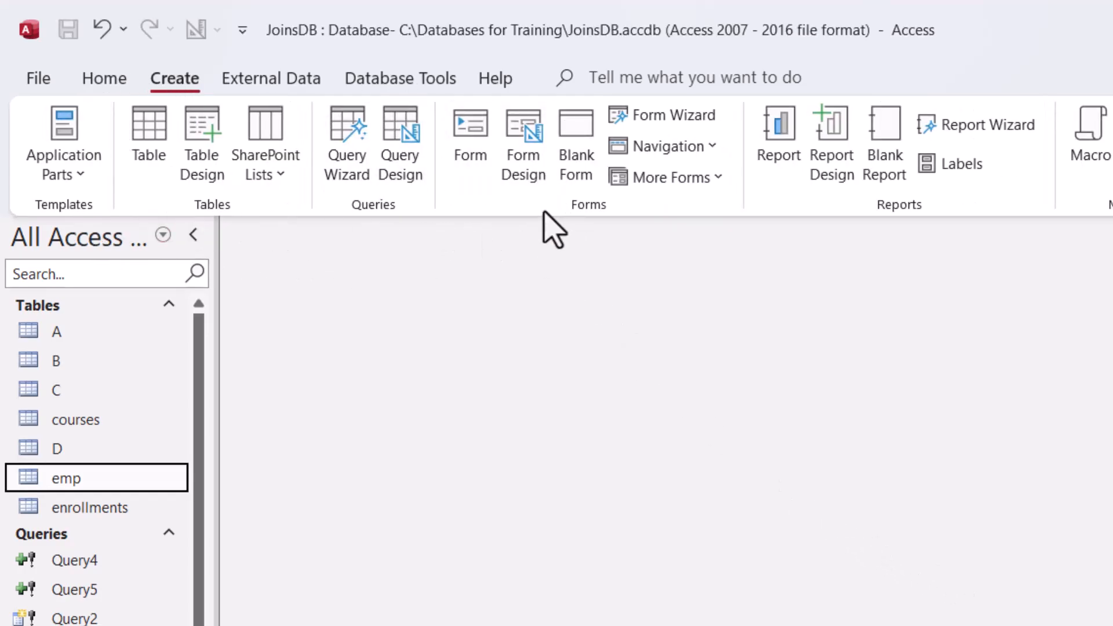
click(408, 150)
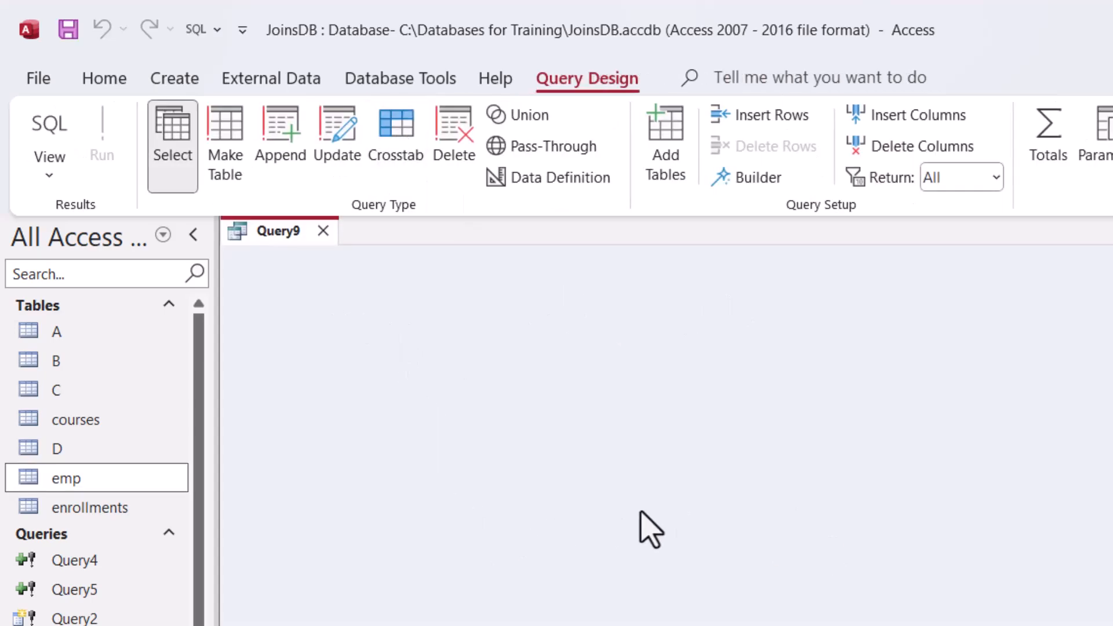
double_click(42, 332)
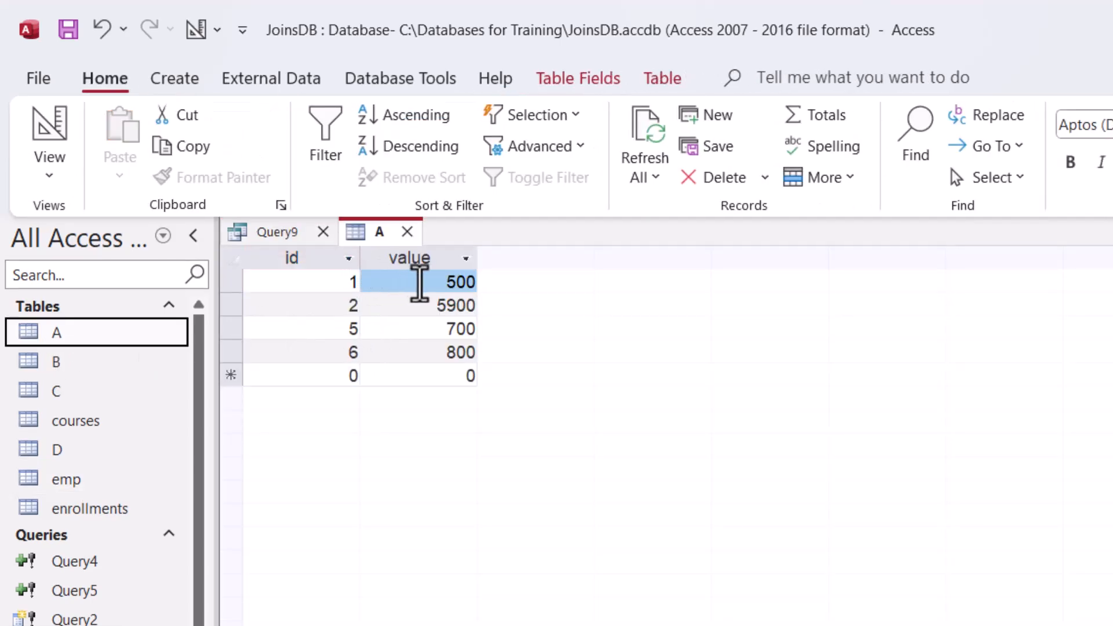
Open table D, sort it by A_id in ascending order, and select the rows whose A_id is 1.
double_click(81, 454)
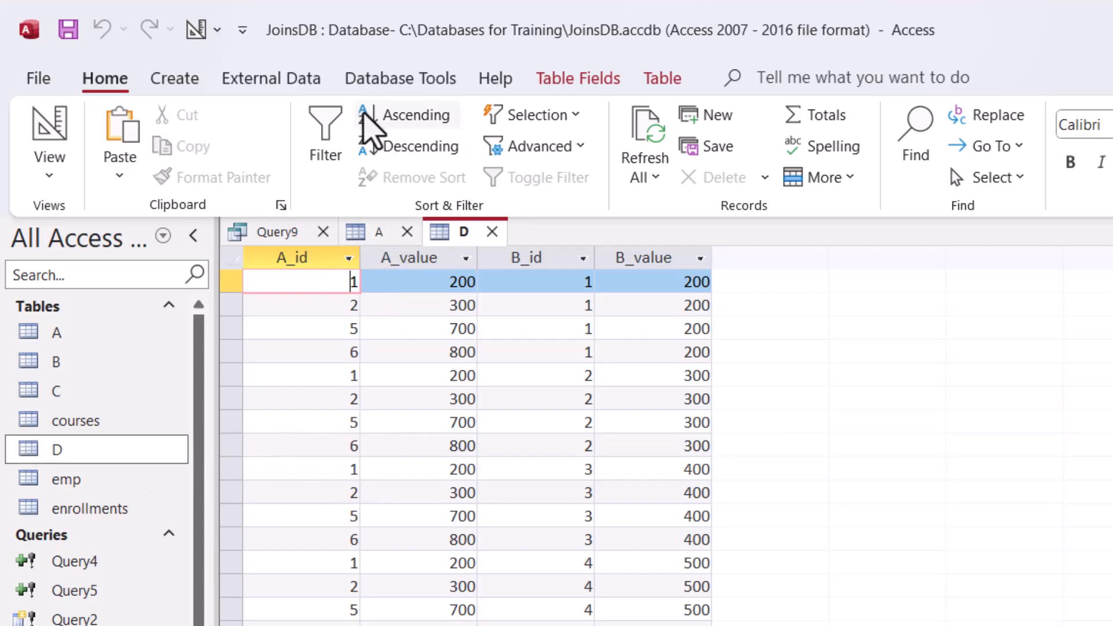
click(366, 115)
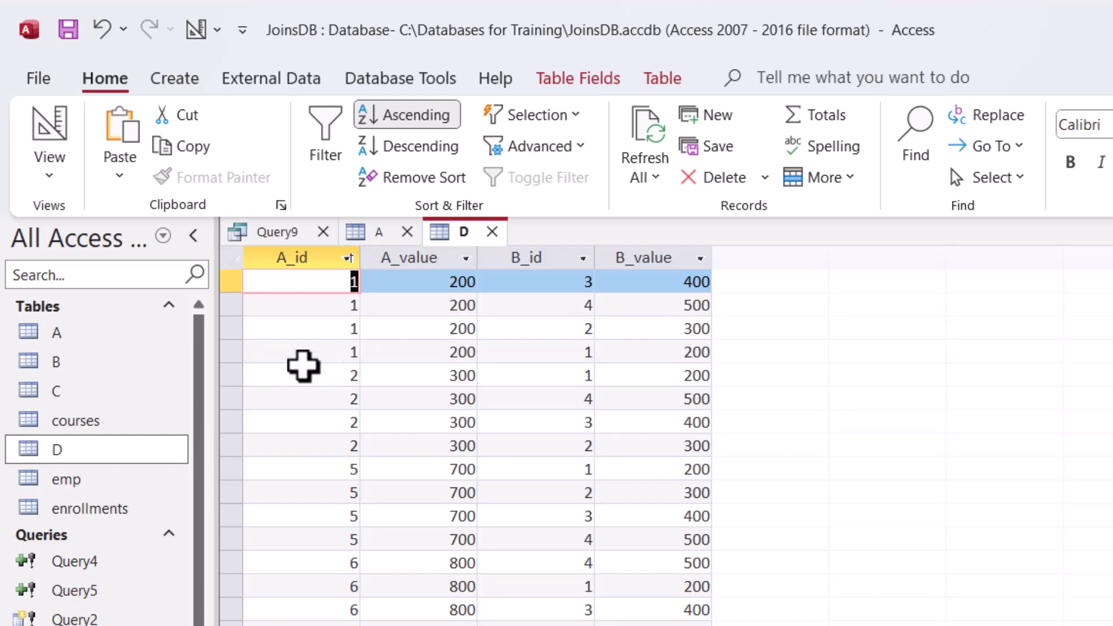
click(240, 352)
drag(240, 352, 253, 285)
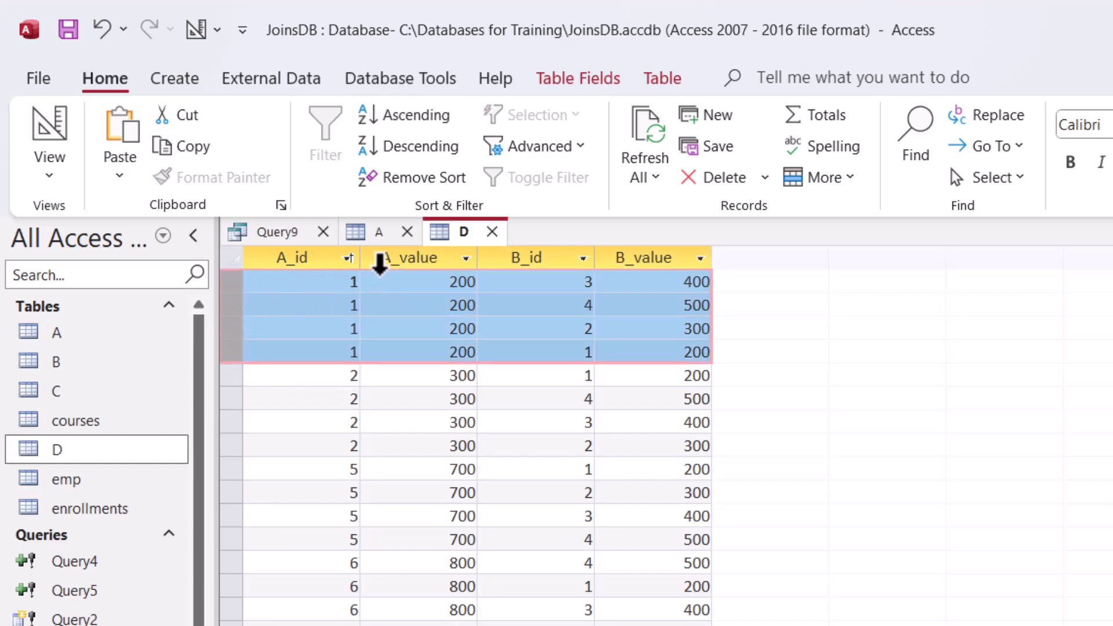
Add table D to the Query9 design and change the query type to Delete.
click(278, 233)
drag(57, 449, 393, 335)
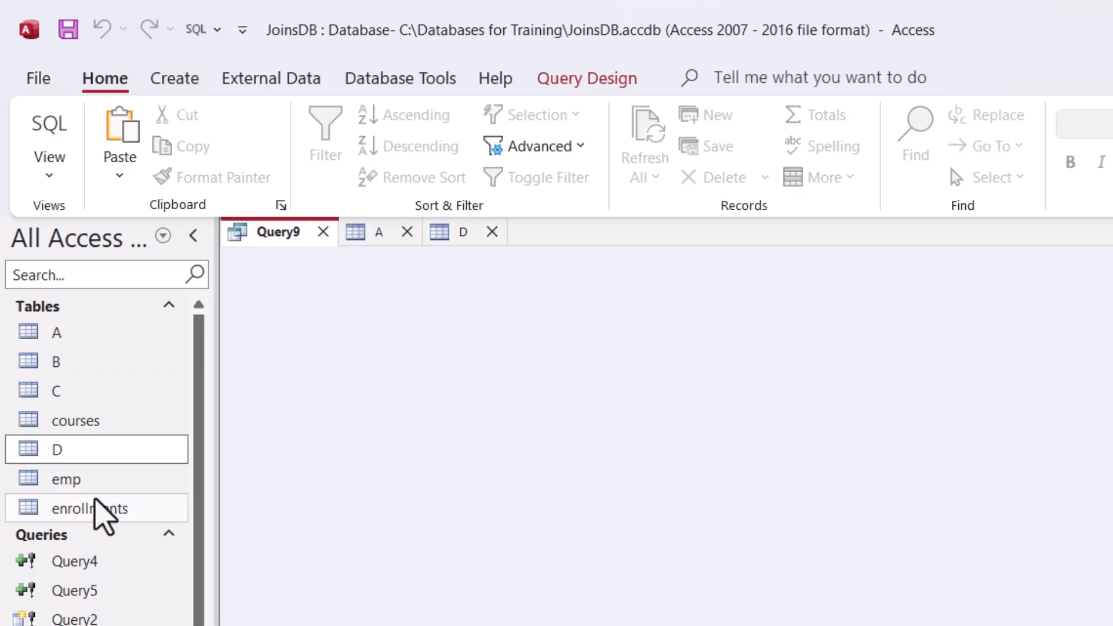
drag(291, 246, 291, 246)
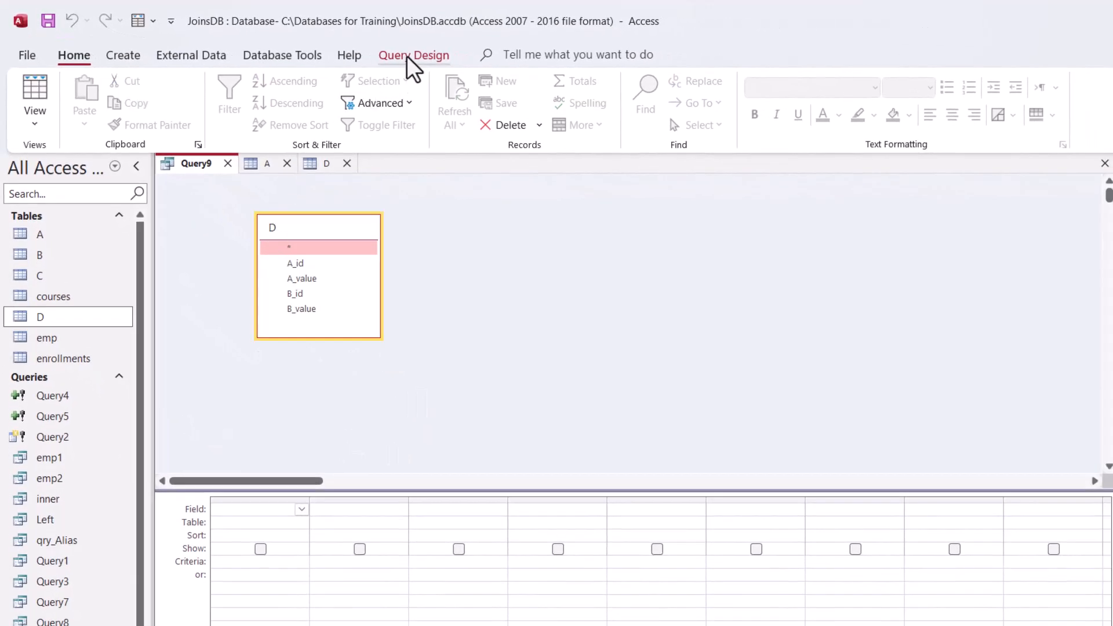
click(432, 57)
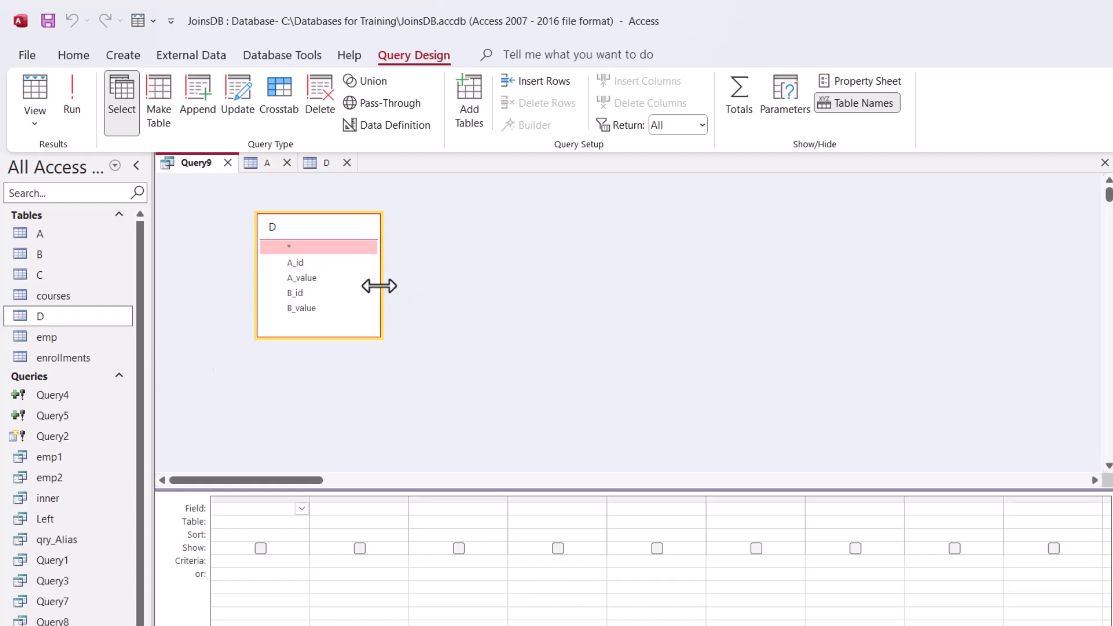
click(318, 90)
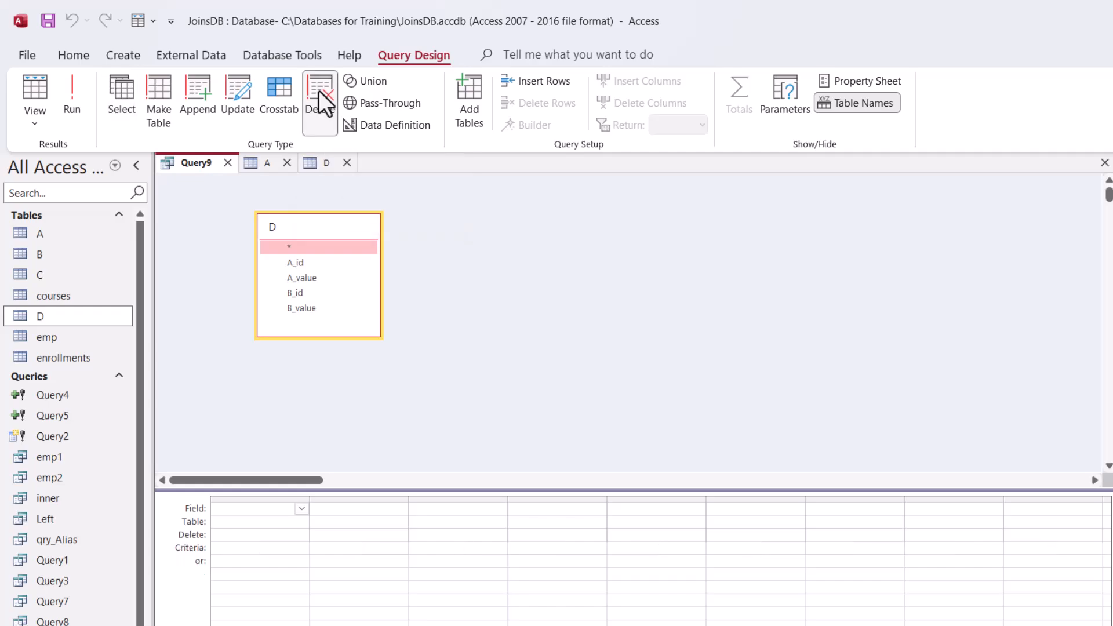
Add table D's A_id field to the delete query with 1 as its criteria.
double_click(303, 266)
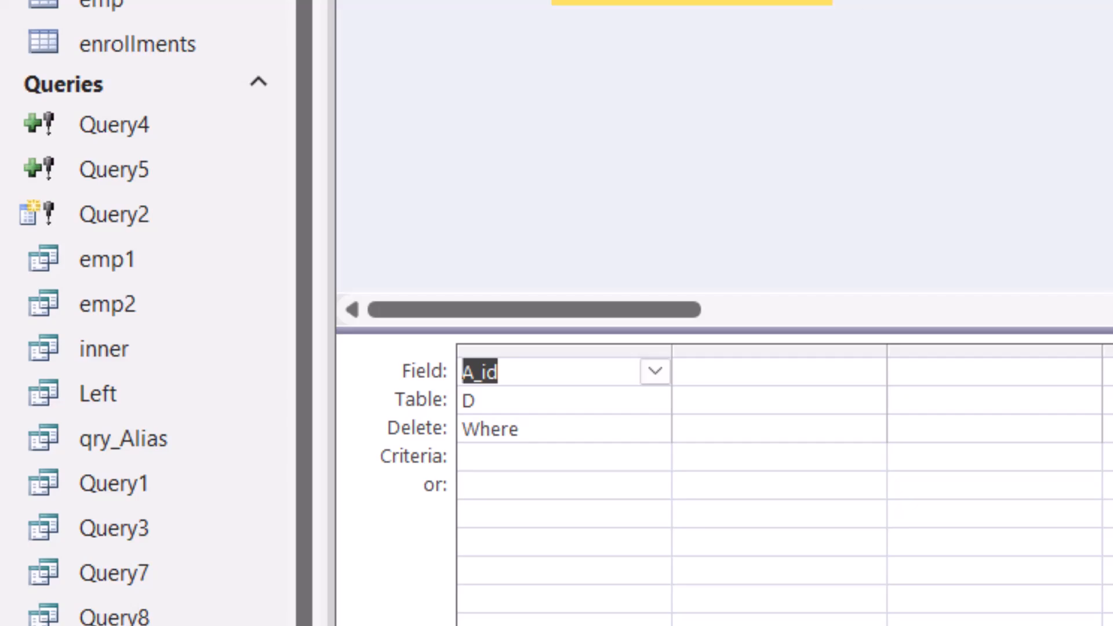
click(521, 467)
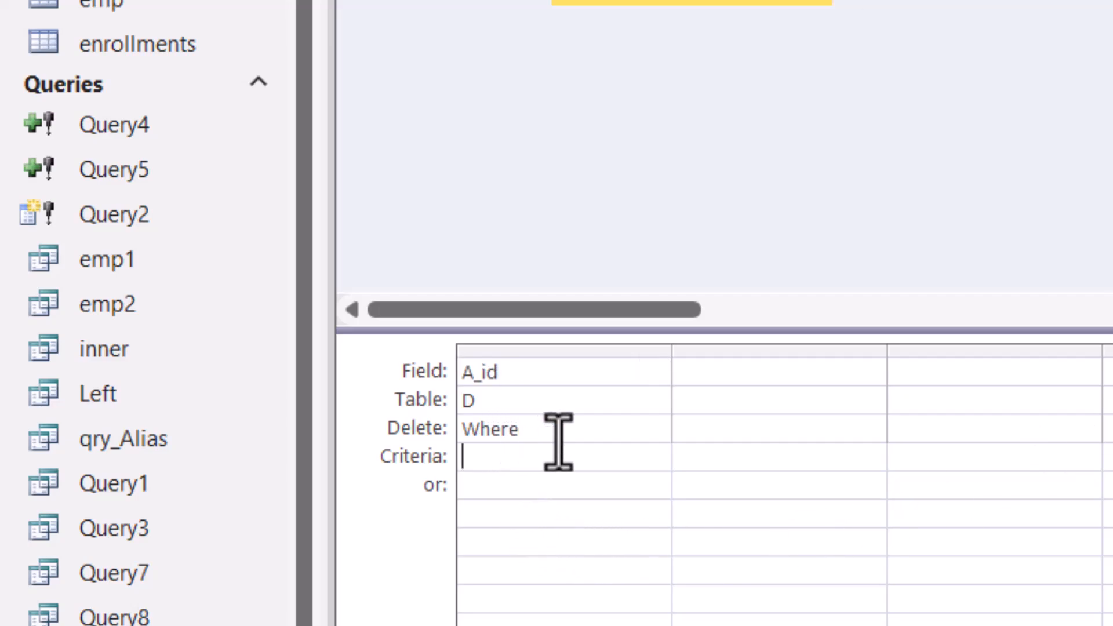
text(1)
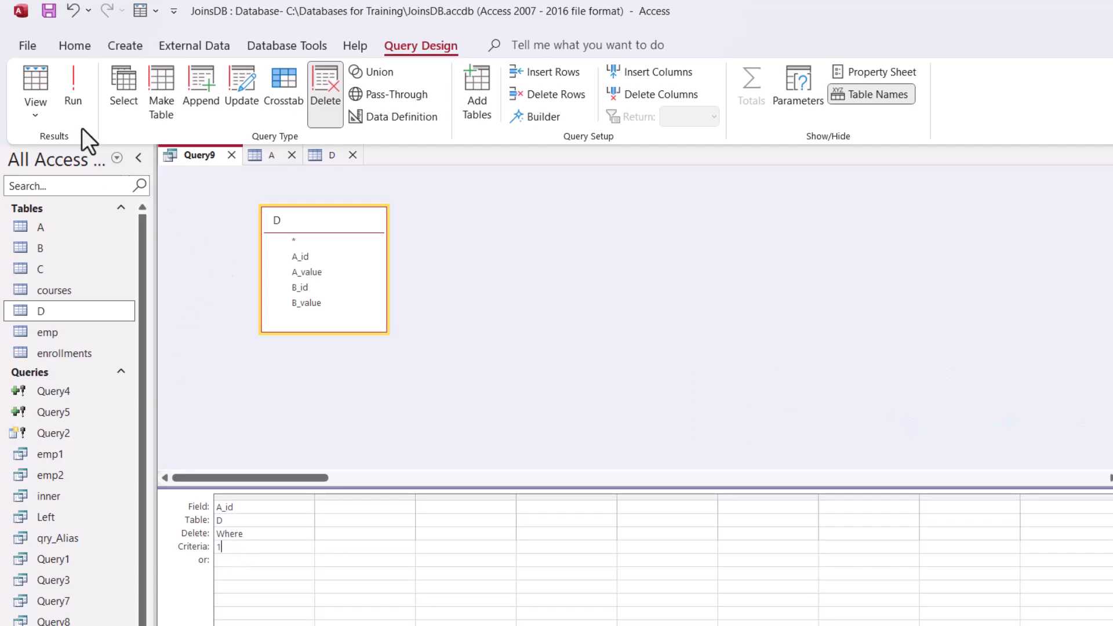
Run the delete query, accept the deletion of the matching rows, and check table D's records.
click(76, 84)
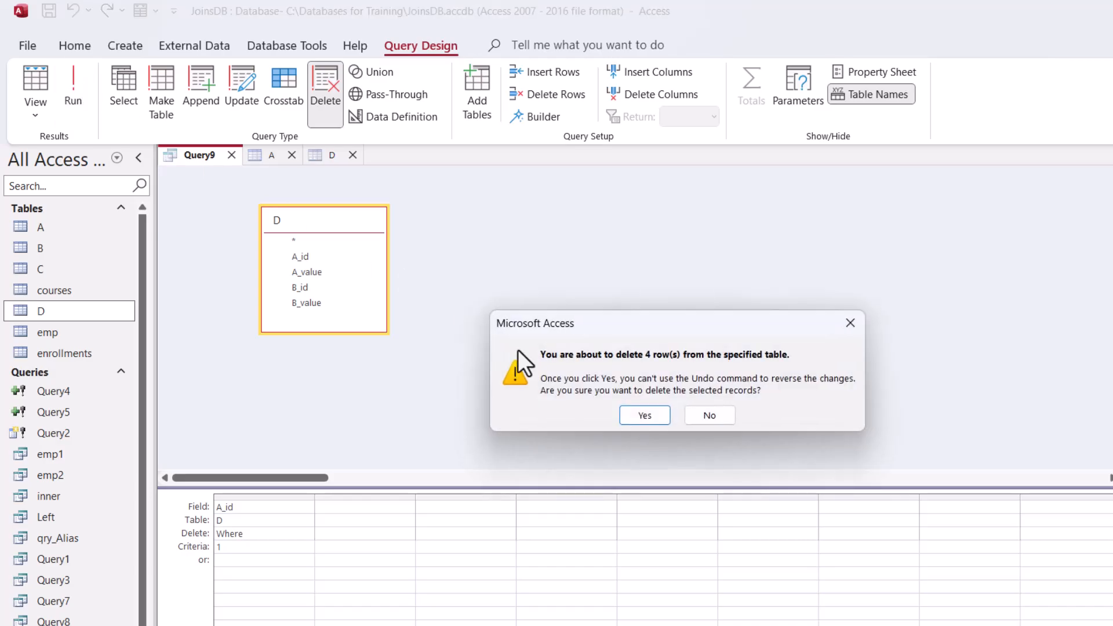
click(661, 421)
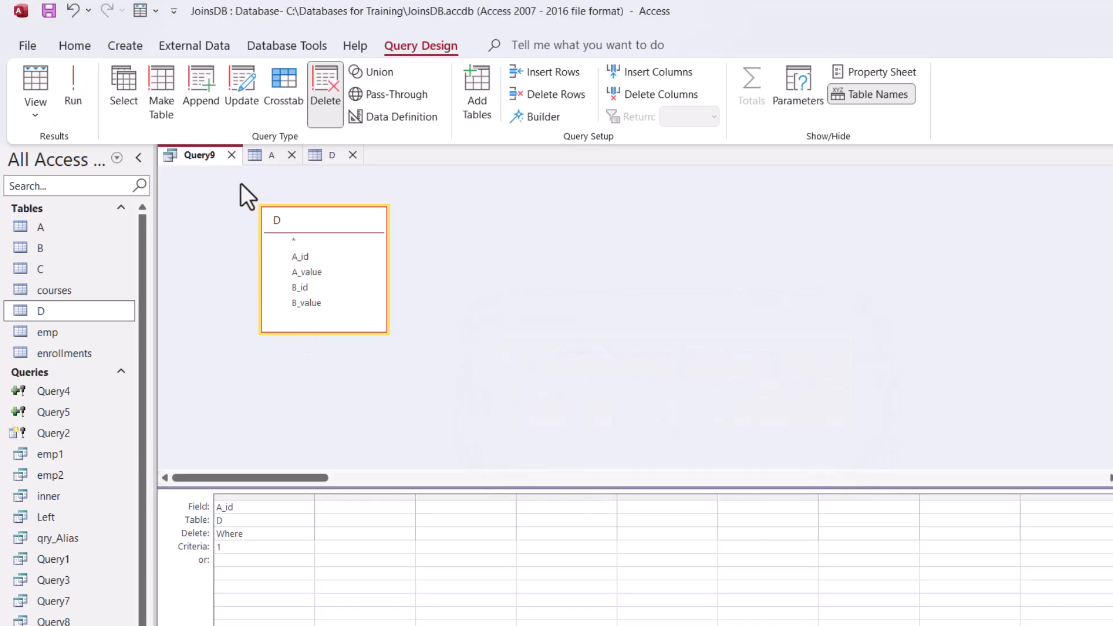
click(333, 156)
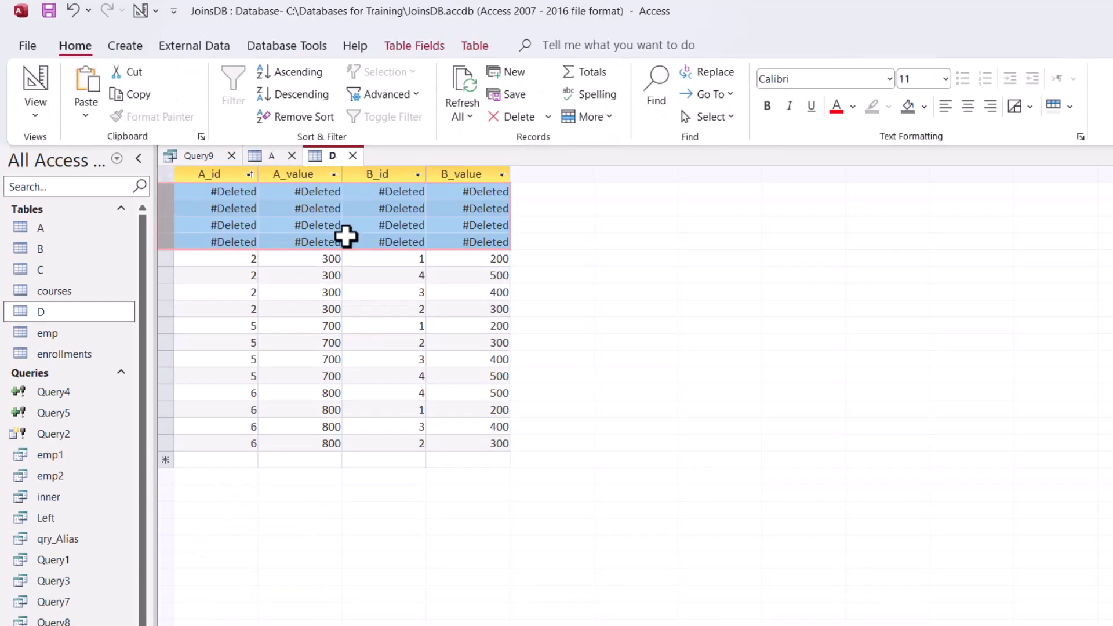
Return to Query9 and switch it to SQL view, saving the query under the name Query9.
click(199, 156)
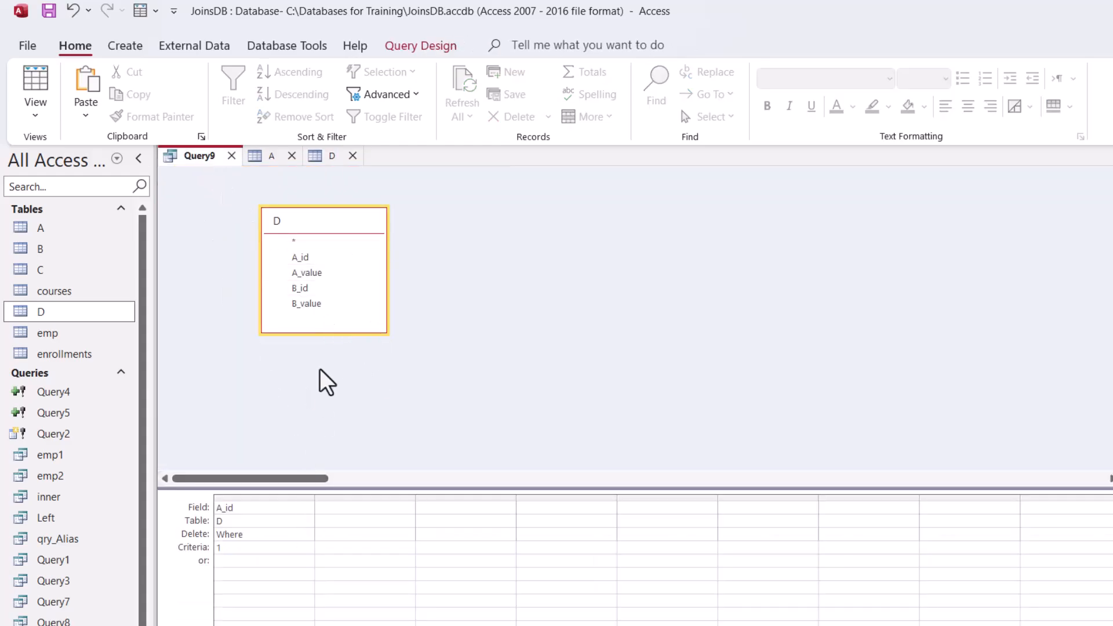
click(45, 123)
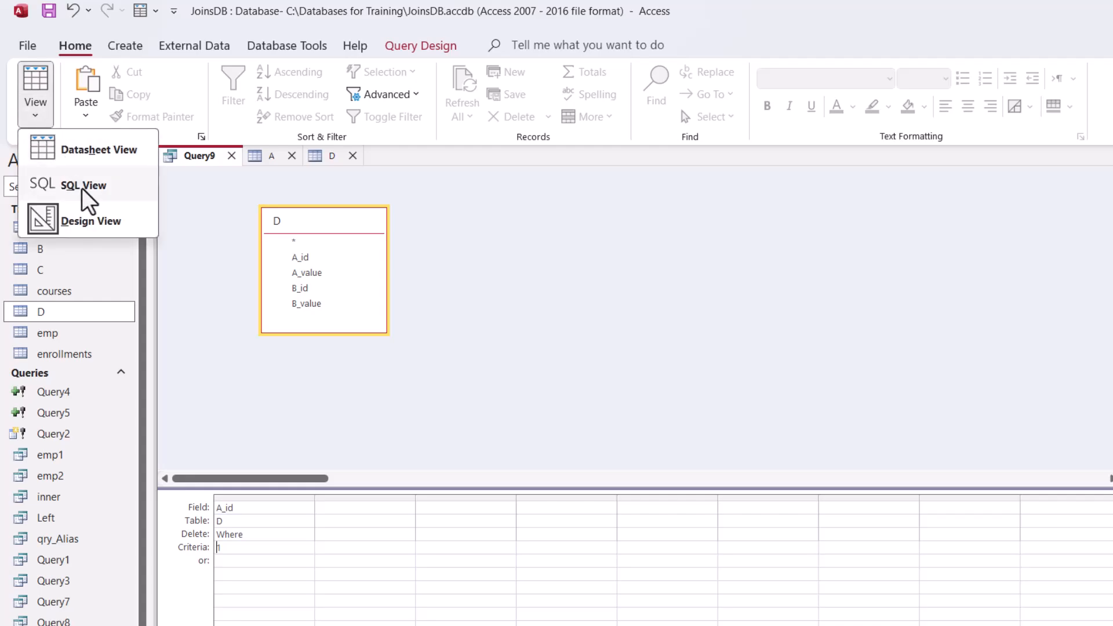
click(82, 183)
click(674, 276)
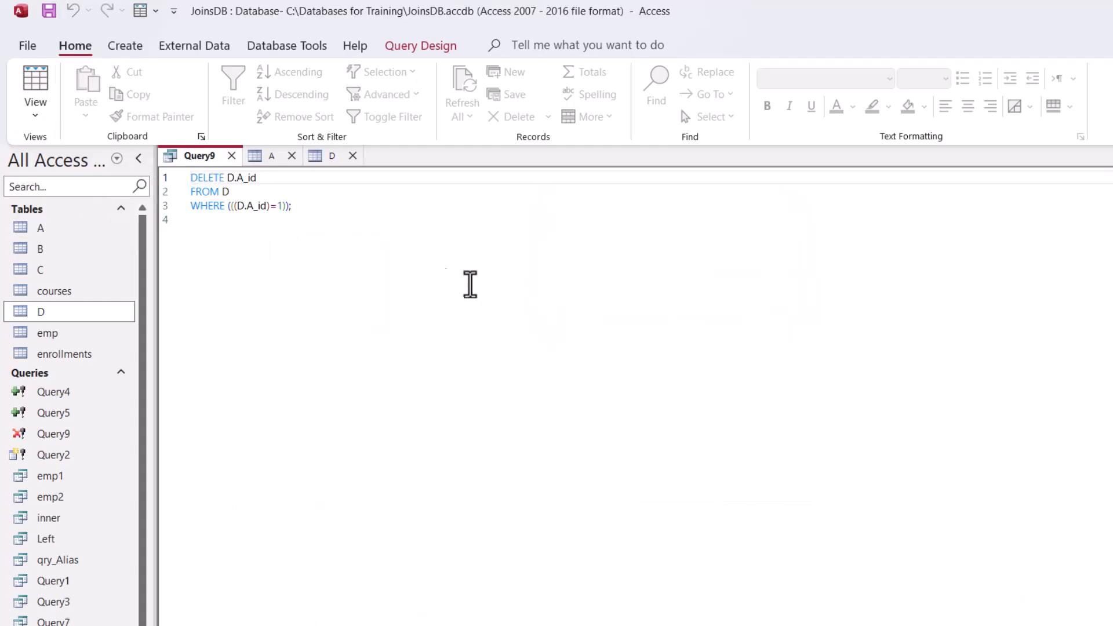
Replace Query9's whole SQL statement with the line "DELETE FROM D" and start a second line.
drag(291, 206, 167, 164)
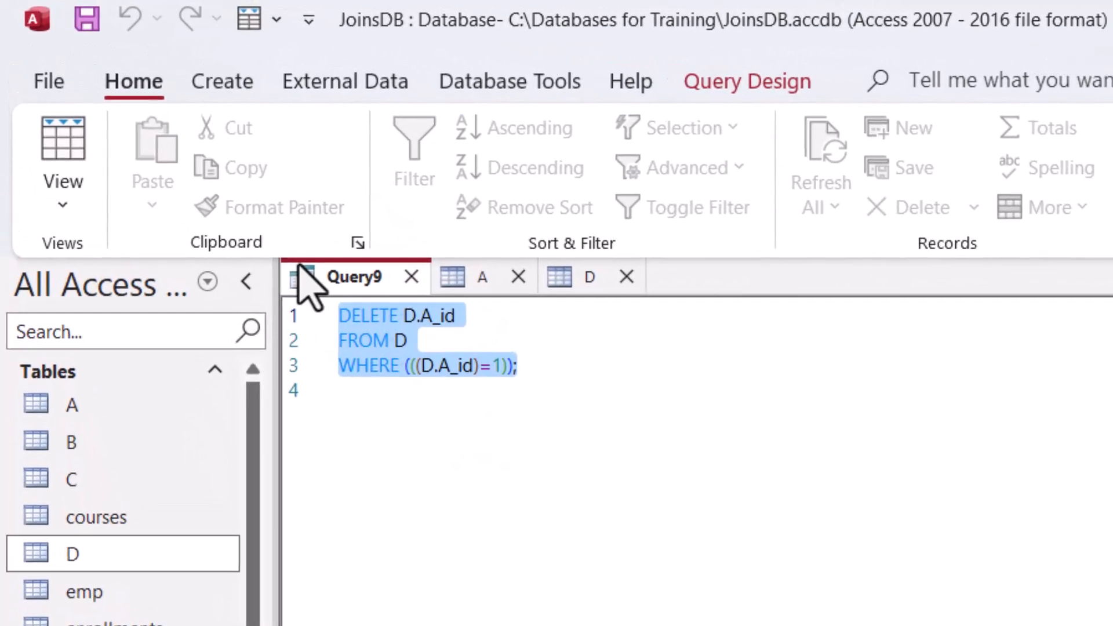
key(Delete)
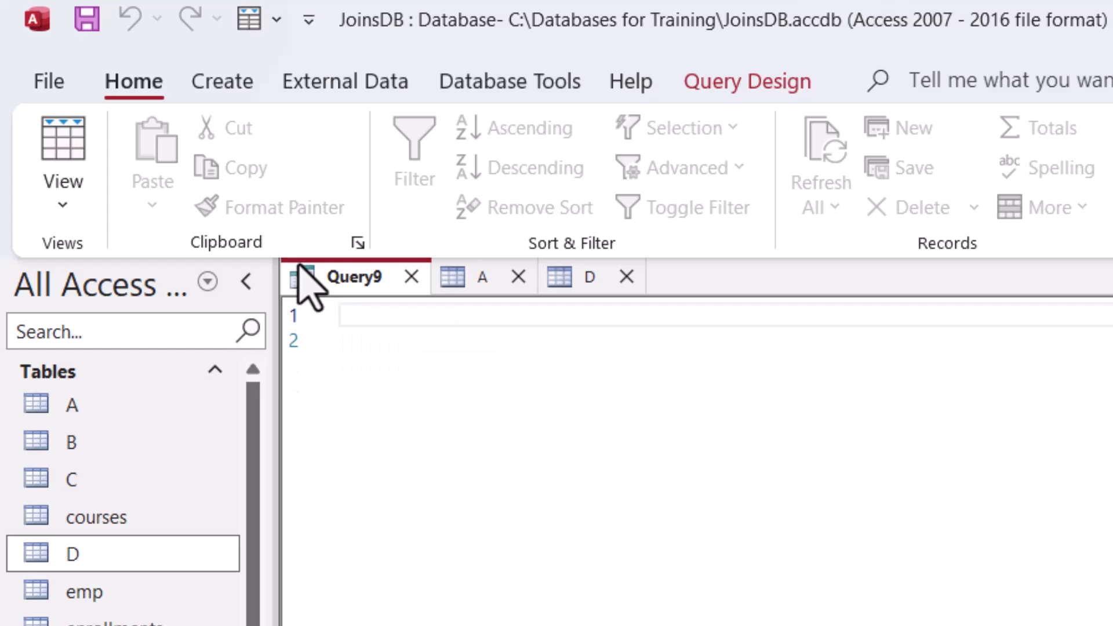
text(D)
key(BackSpace)
text(DELE)
key(BackSpace)
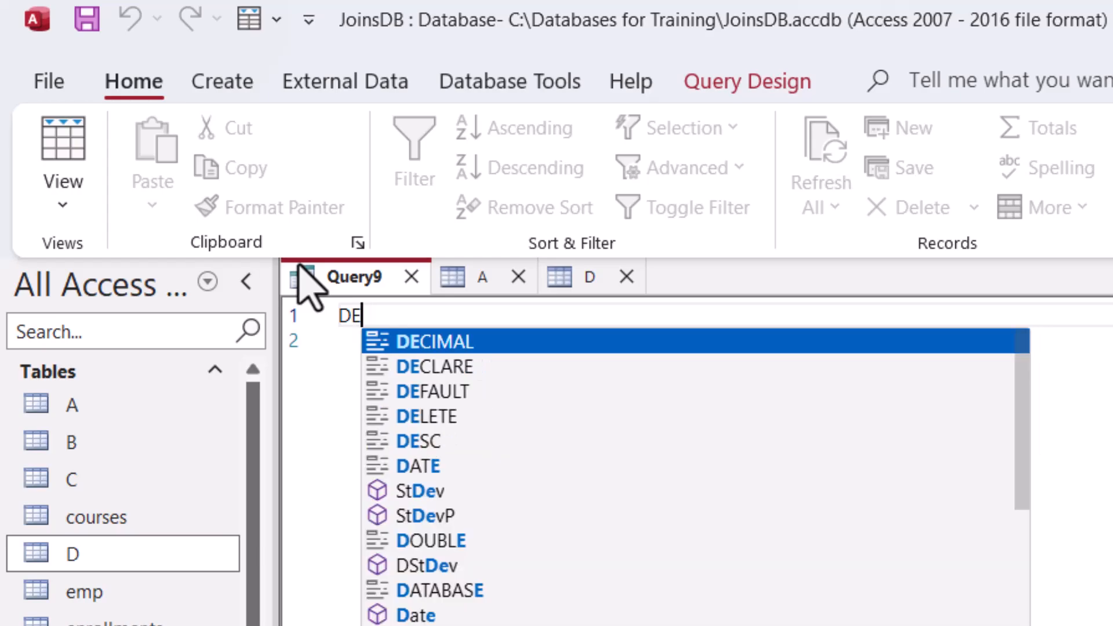
text(LET)
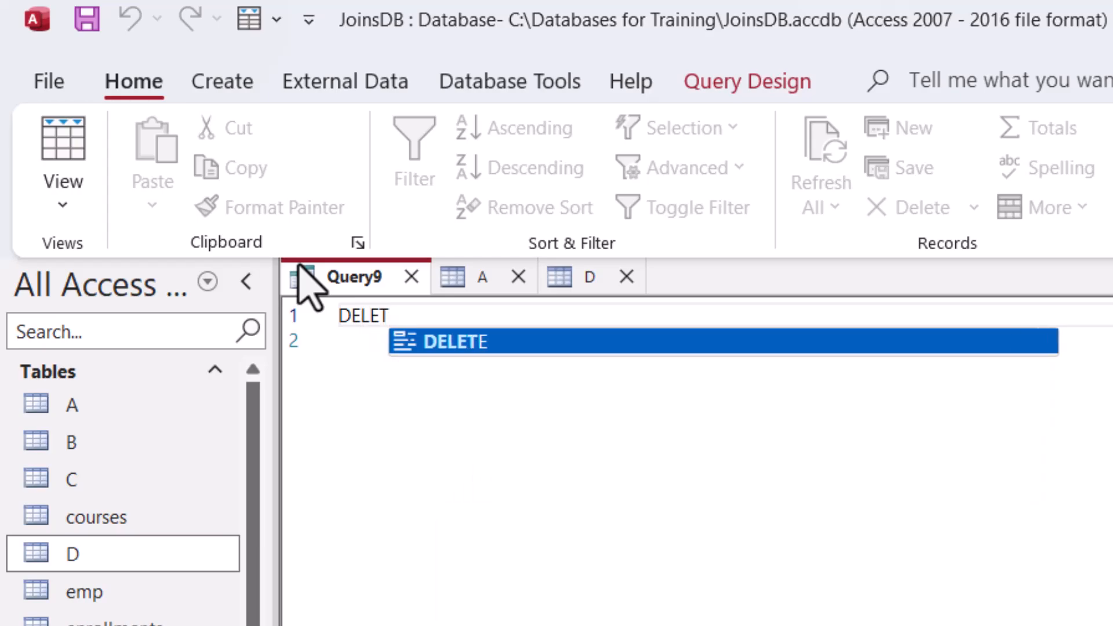
text(E)
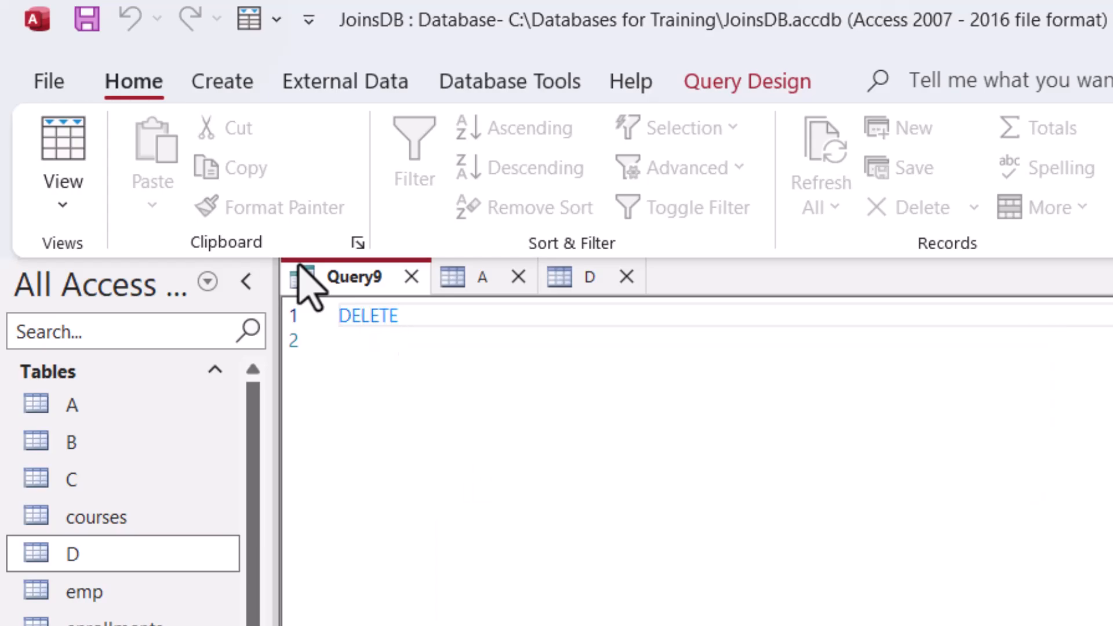
text( D)
key(BackSpace)
text(FROM D)
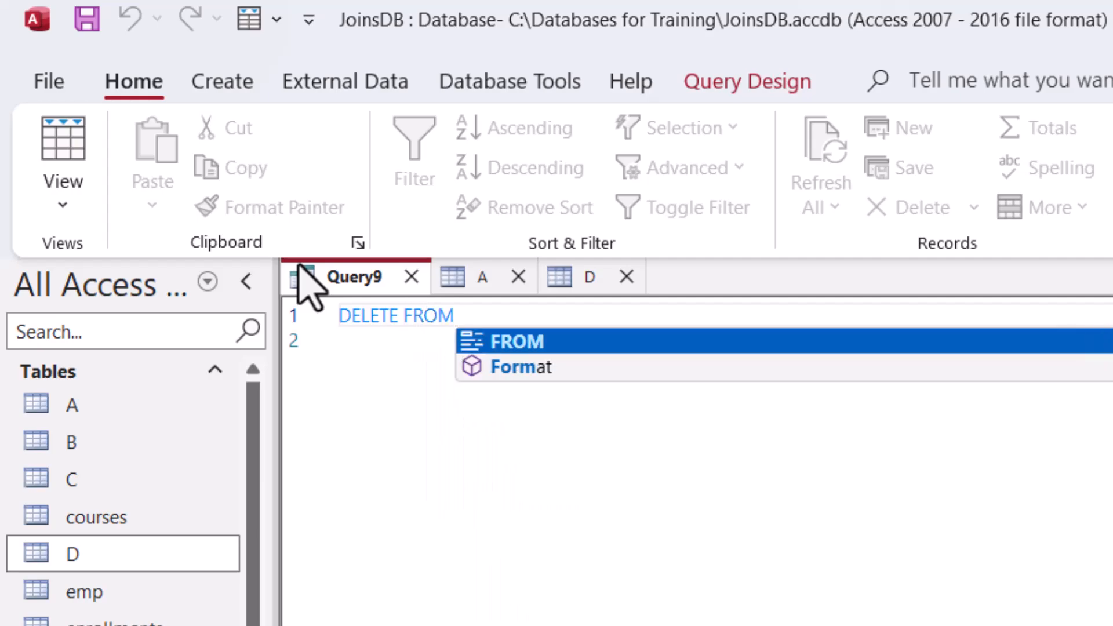
key(Escape)
text(D)
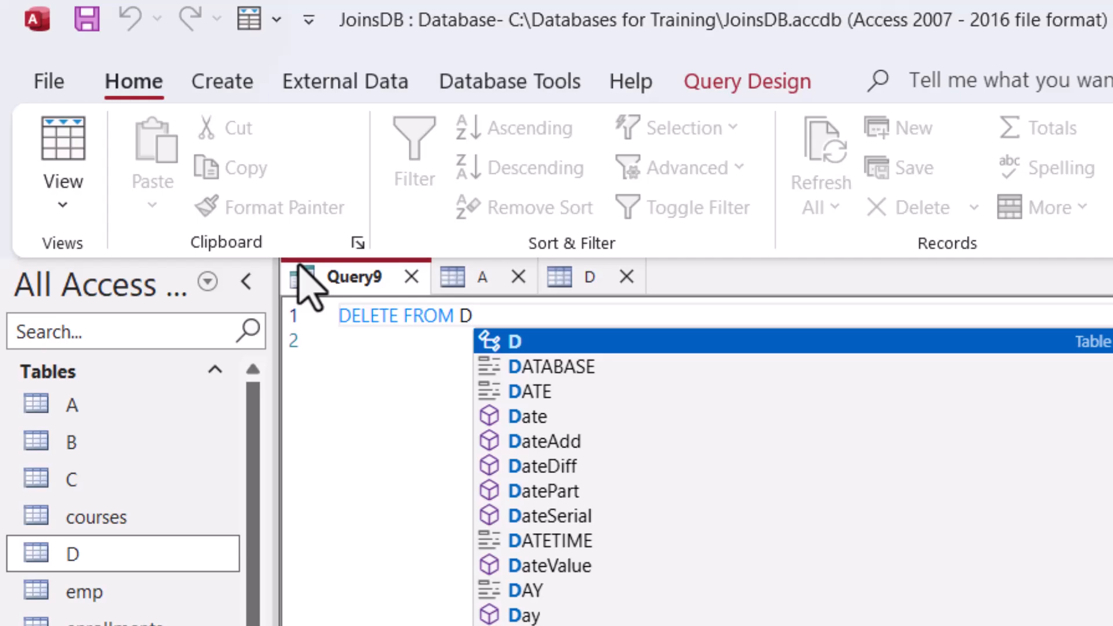
key(Escape)
key(Return)
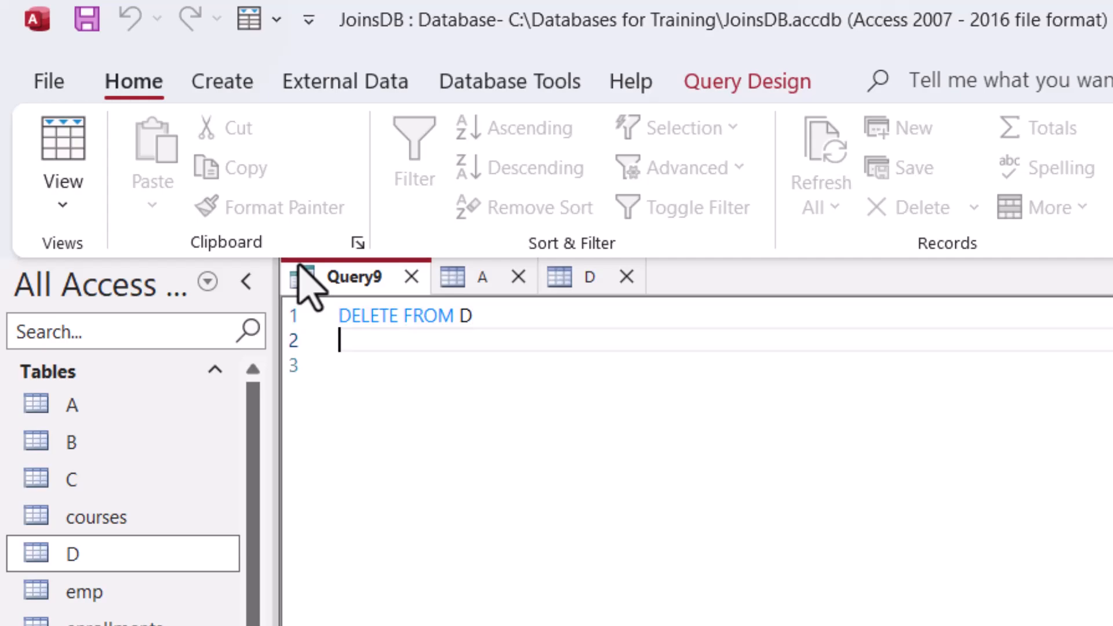
Add the condition "WHERE ID=2;" on the second line of the DELETE statement.
text(WHWE)
text(HE)
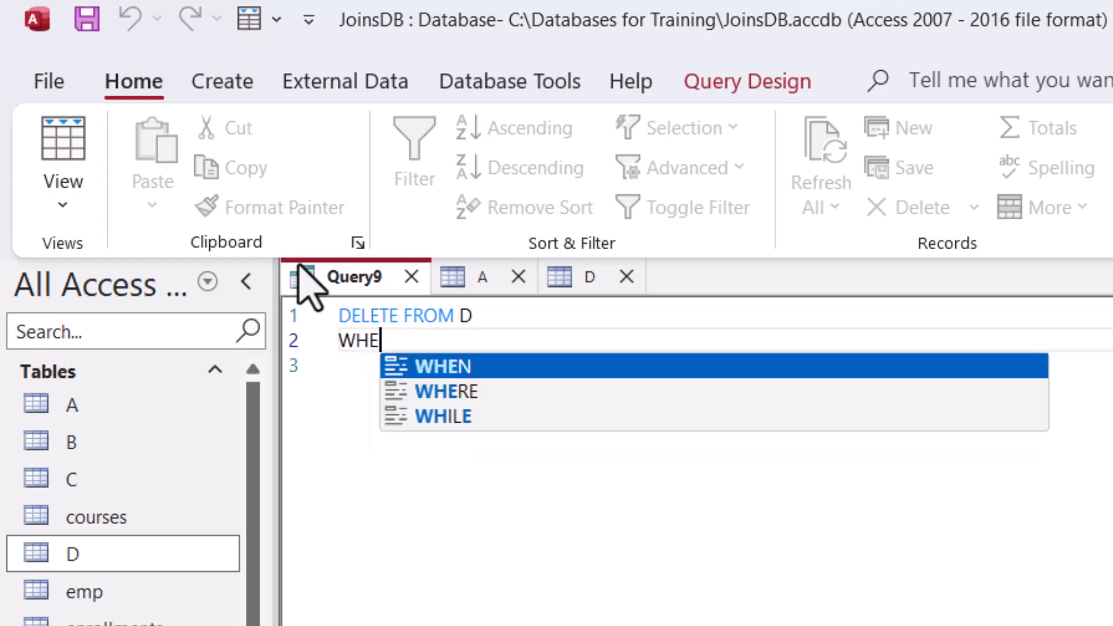
text(RE ID)
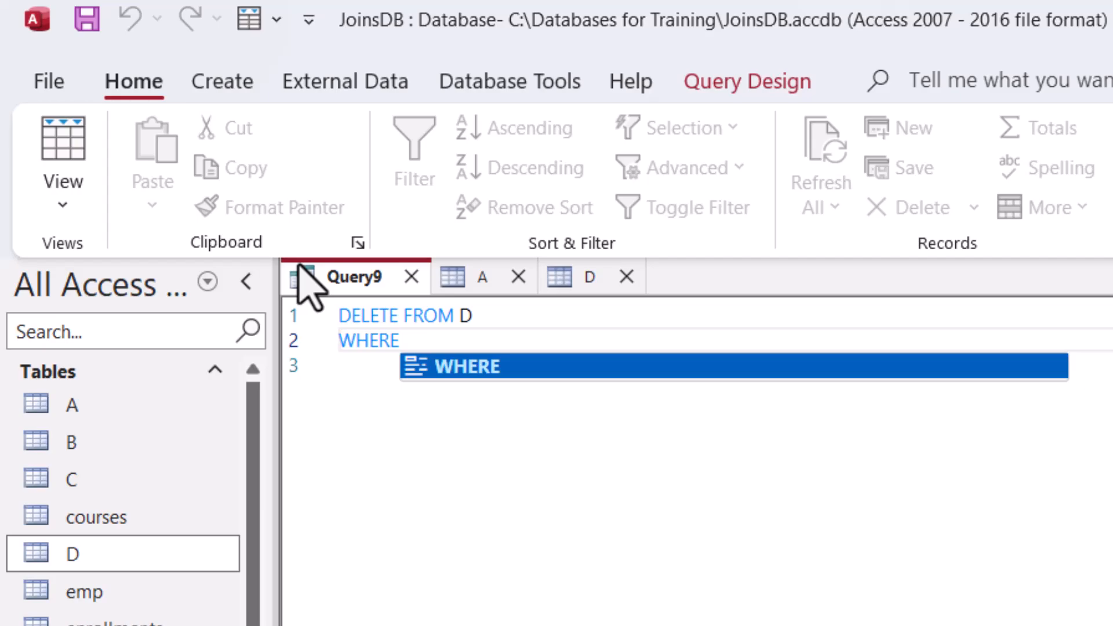
key(Tab)
text(ID)
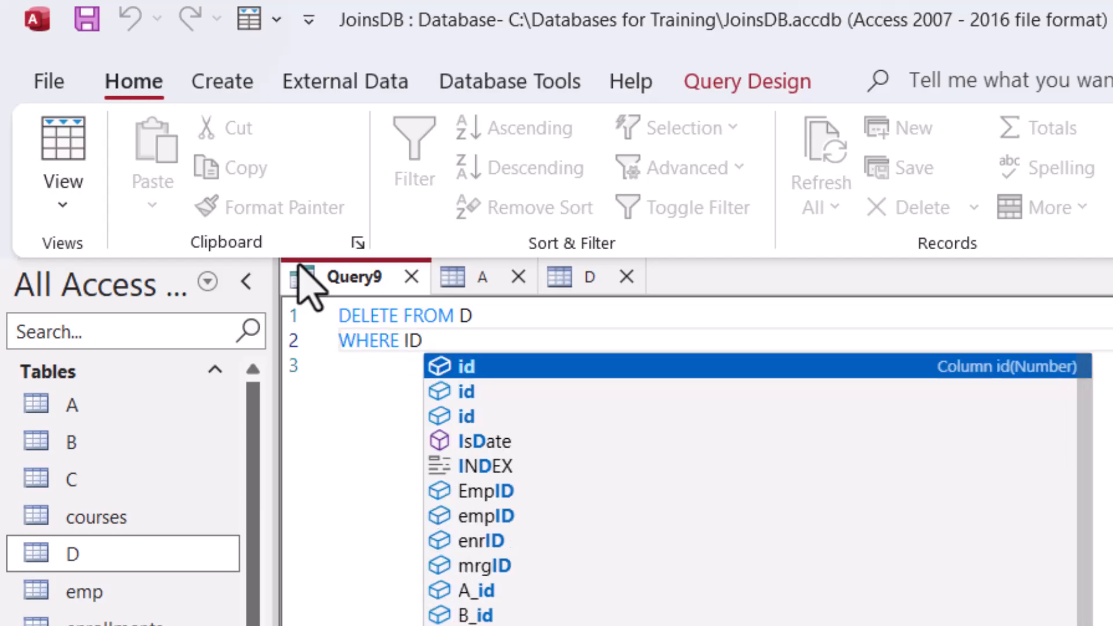
key(BackSpace)
key(BackSpace)
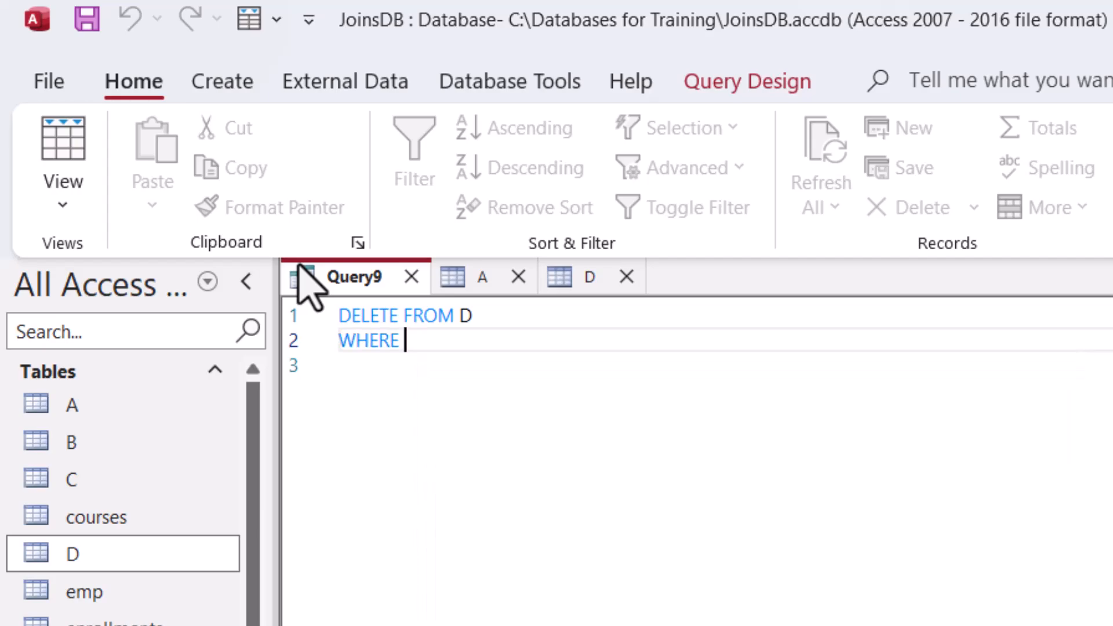
text(ID)
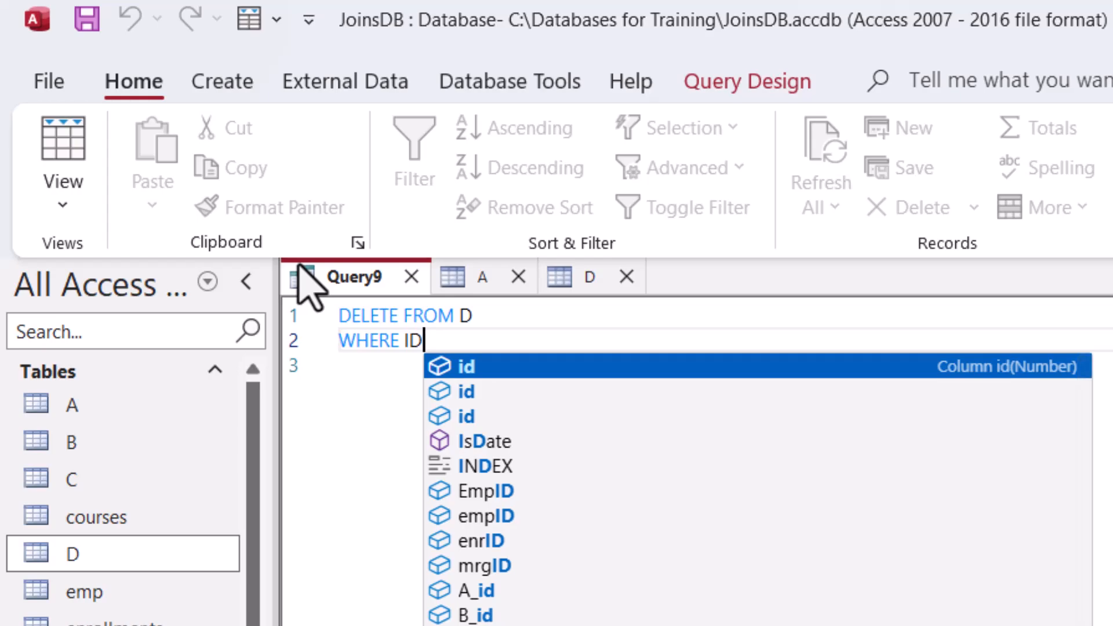
text(=2;)
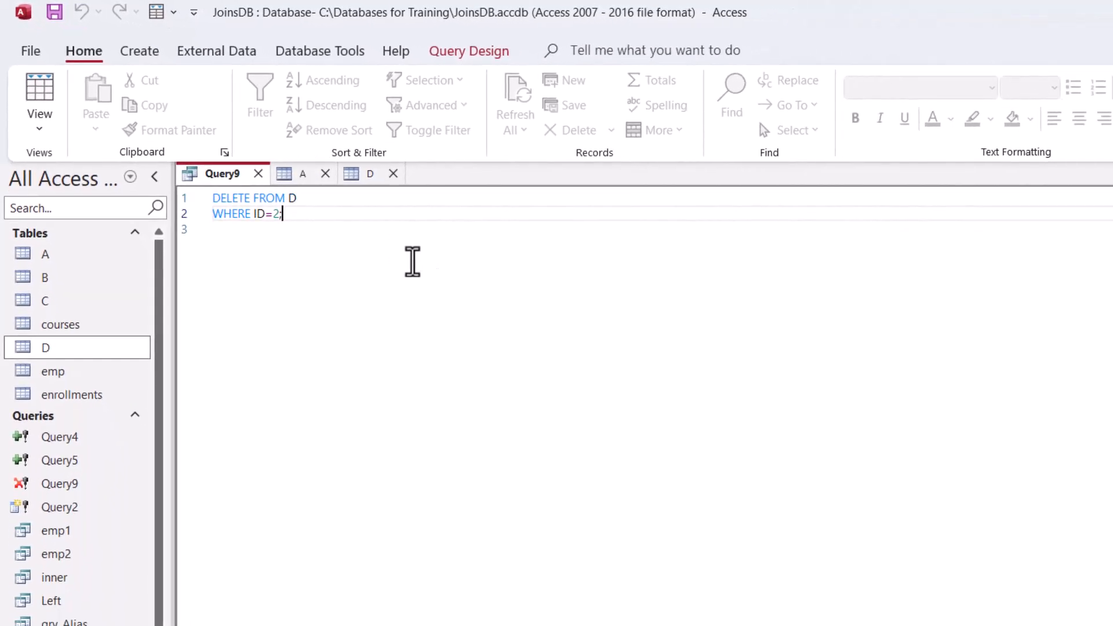
Run the delete query with the ID parameter left blank, accept the deletion, and check table D's records.
click(412, 262)
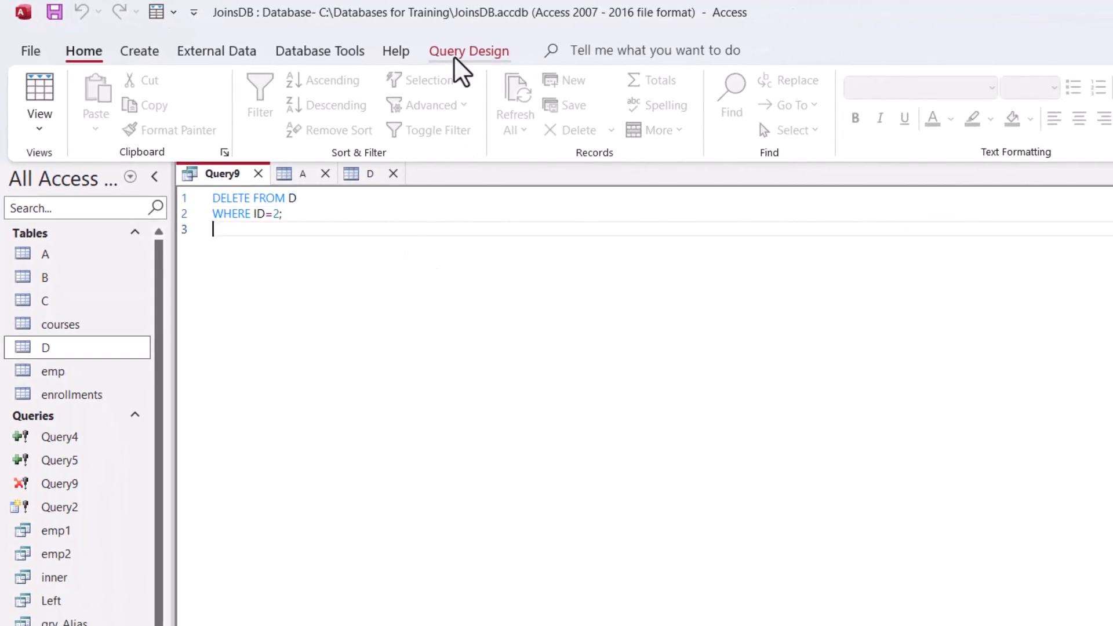
click(459, 52)
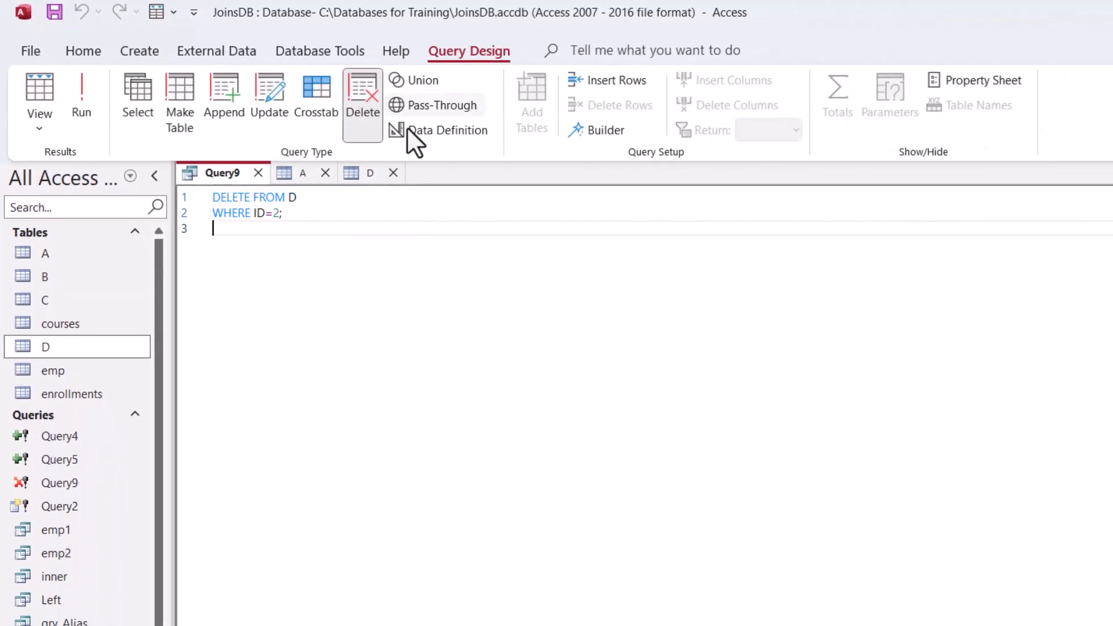
click(89, 107)
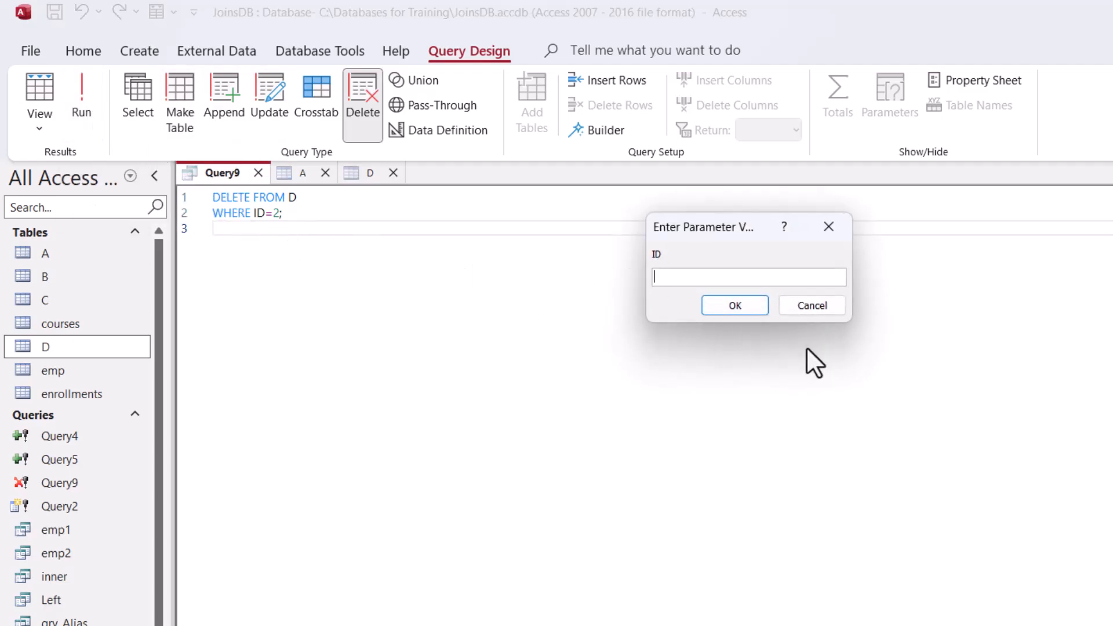
click(716, 306)
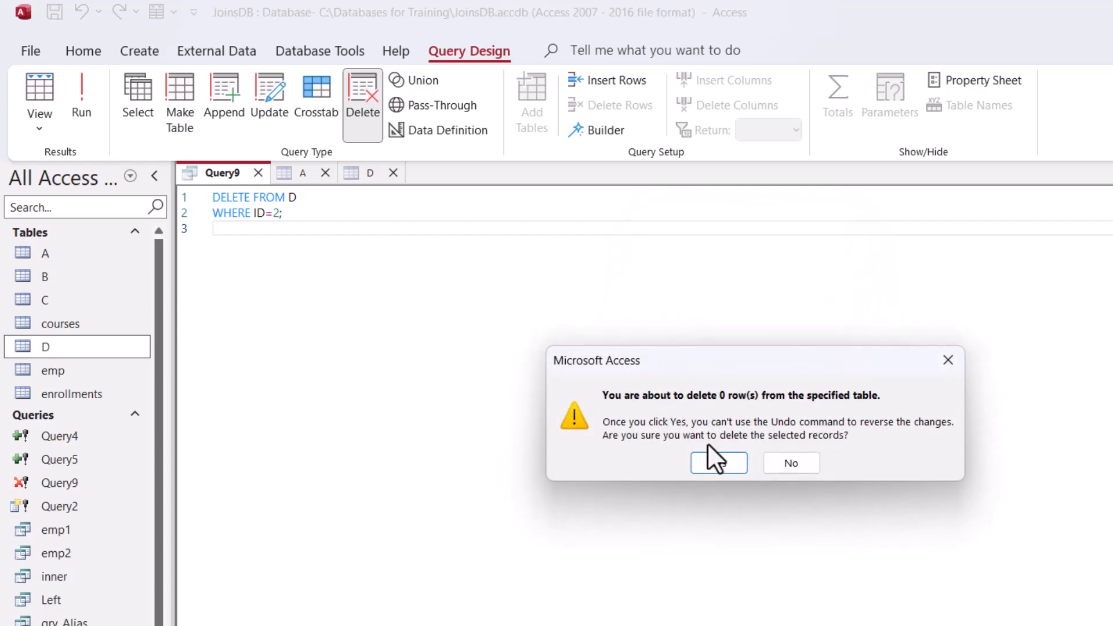
click(717, 463)
click(364, 176)
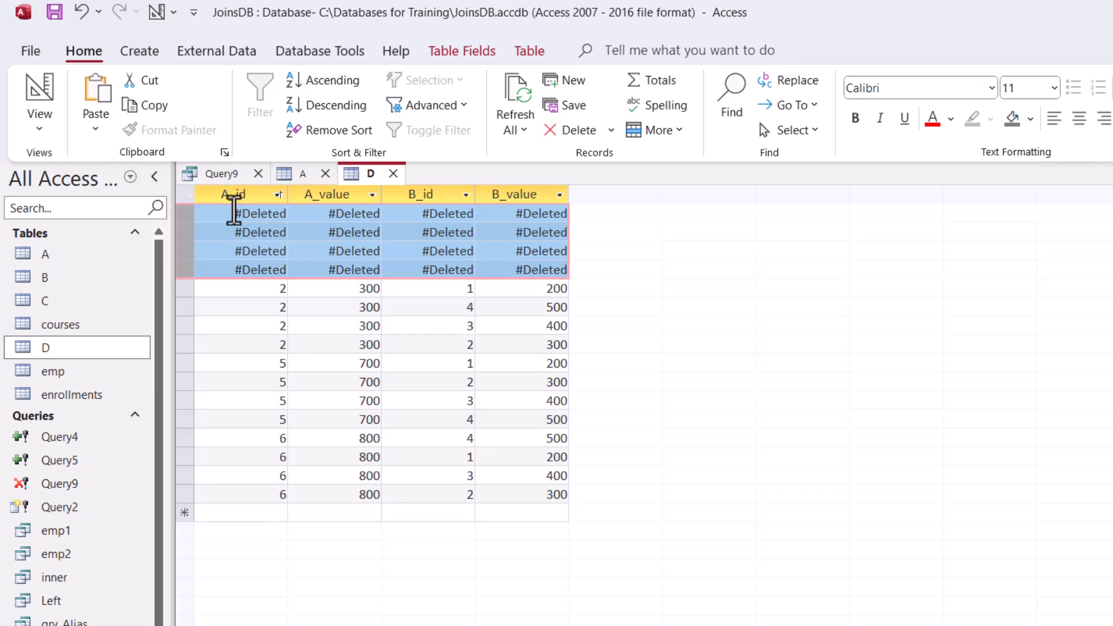
Return to Query9 and change the field in the WHERE condition to A_ID, making it "WHERE A_ID=2;".
click(222, 174)
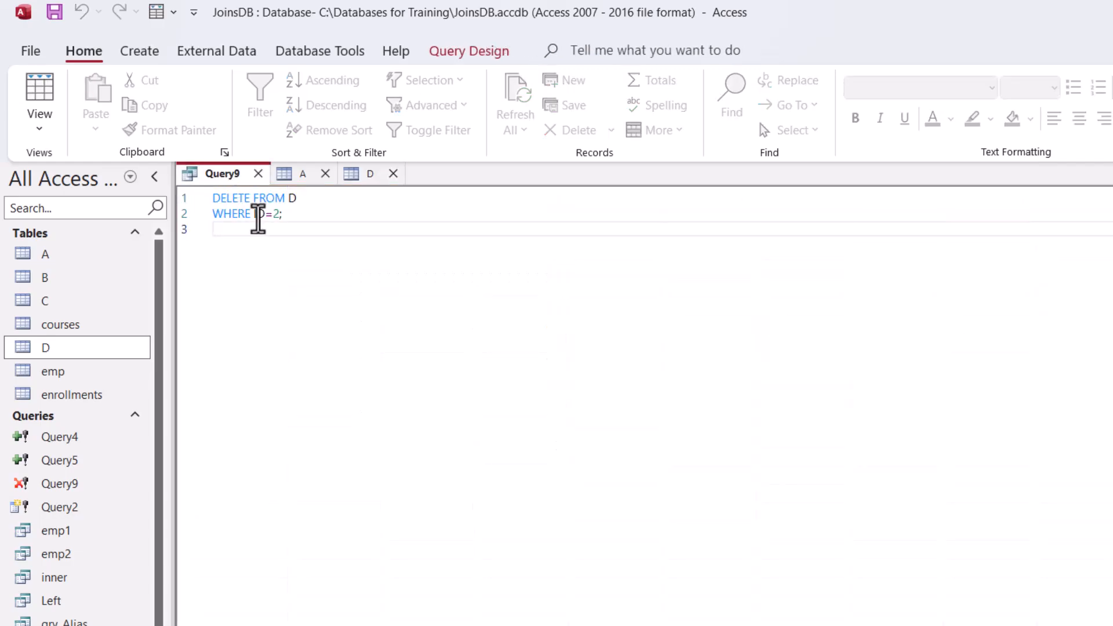
double_click(251, 215)
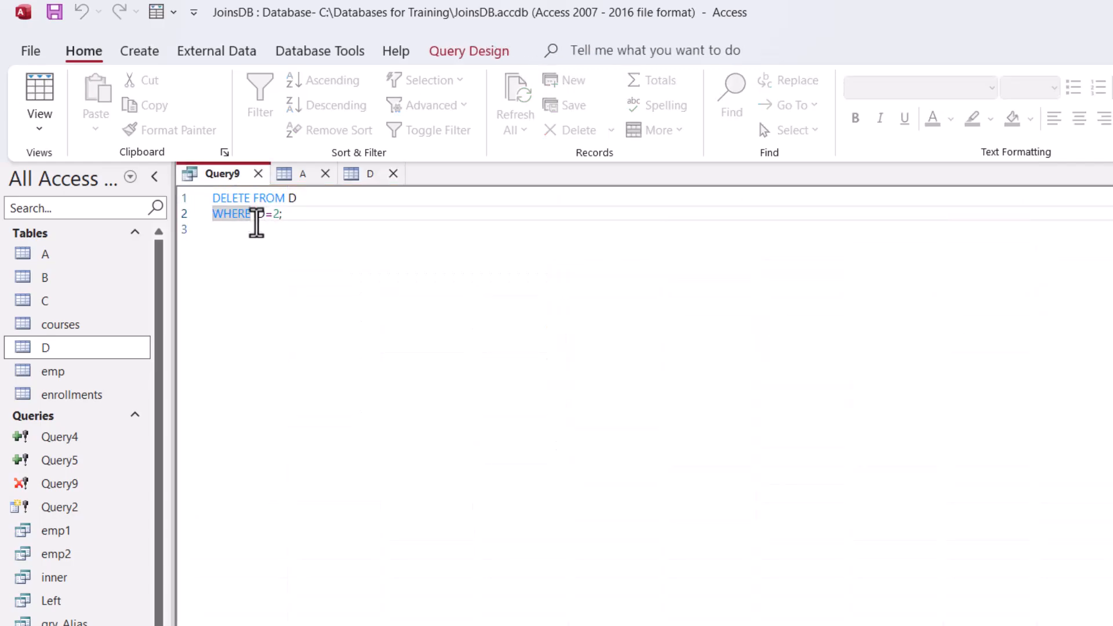
text(I)
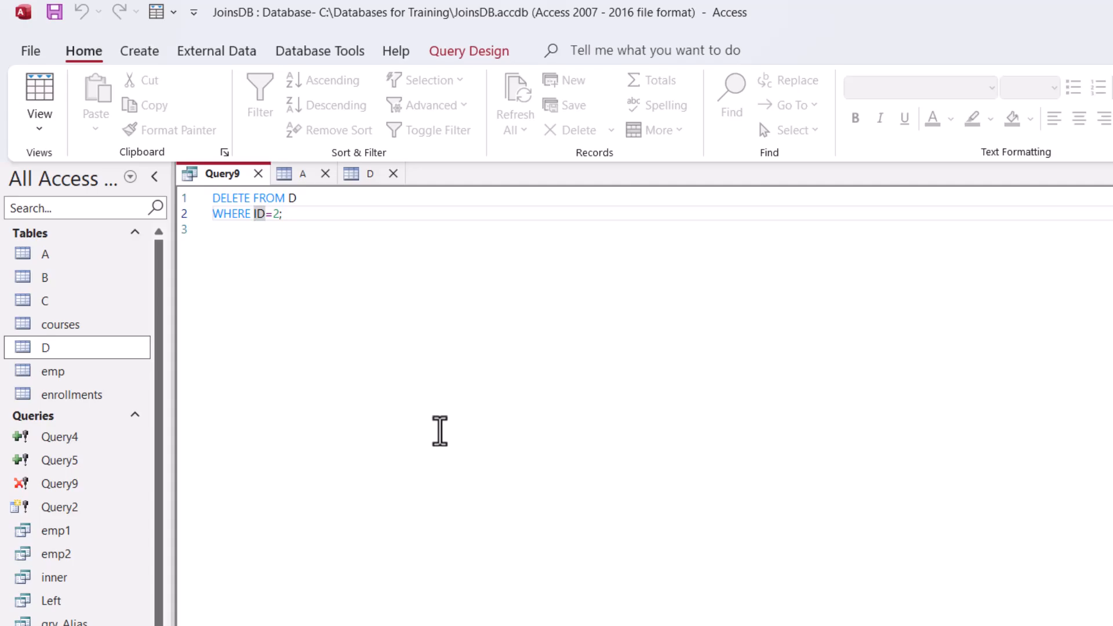
key(BackSpace)
text(A_)
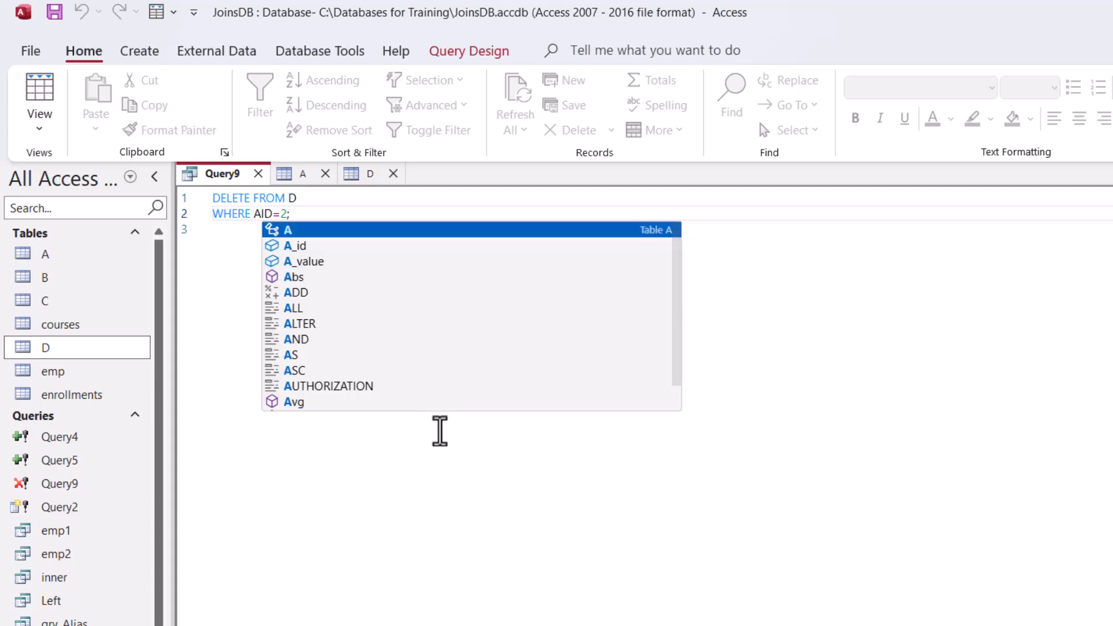
click(421, 375)
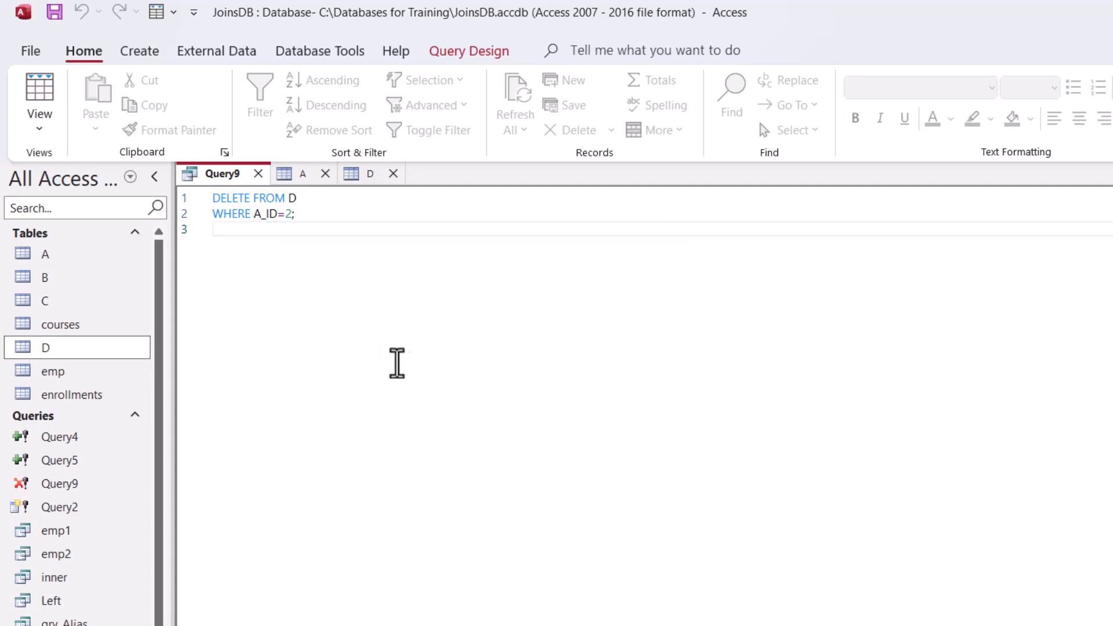
Run the corrected Query9, accept the deletion of the matching rows, and view table D.
click(458, 52)
click(92, 112)
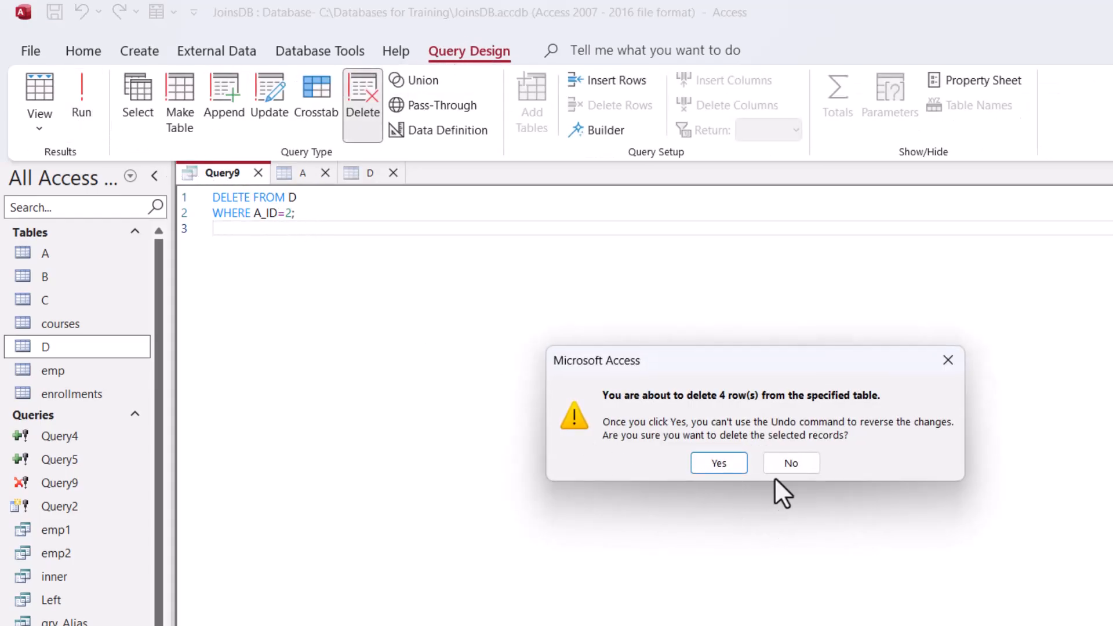
click(719, 462)
click(362, 173)
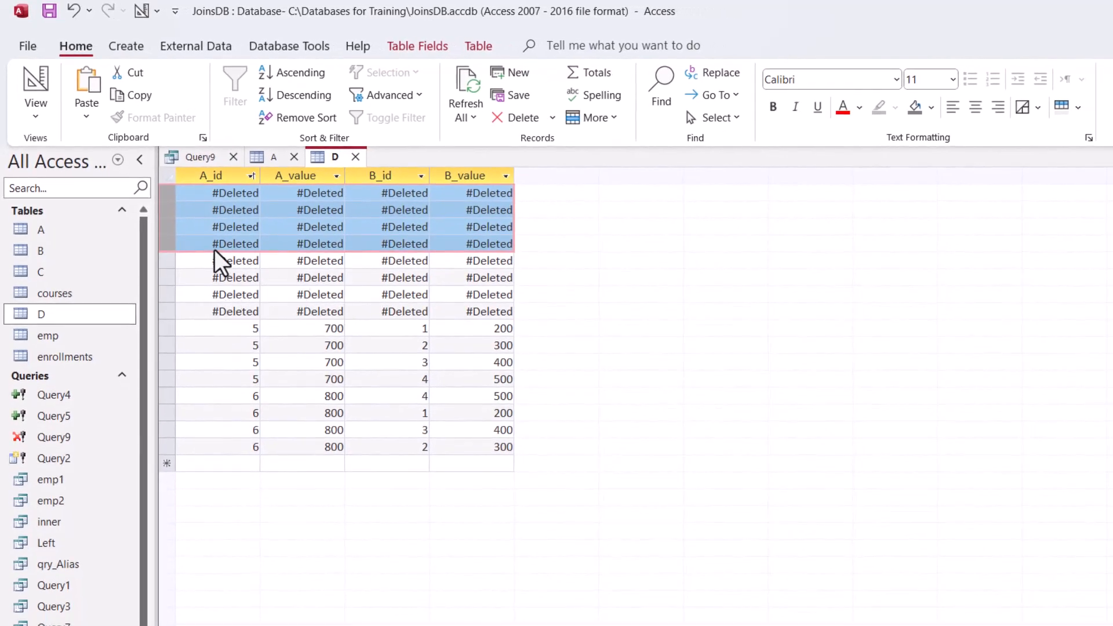
Close table D, saving its design changes, and reopen it to refresh its records.
click(355, 157)
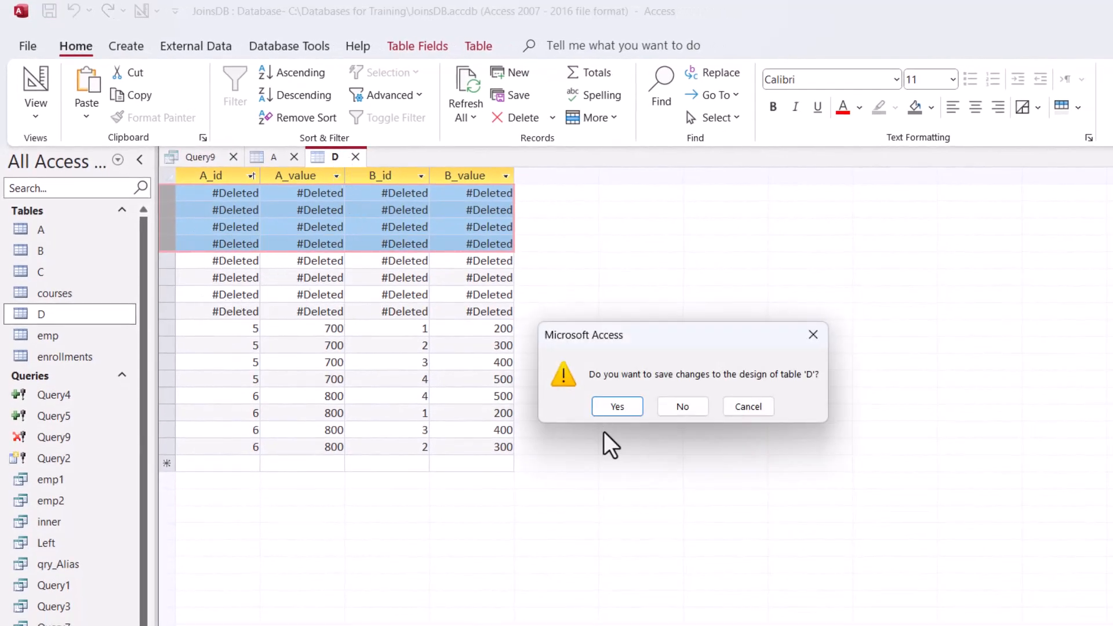
click(616, 406)
click(648, 432)
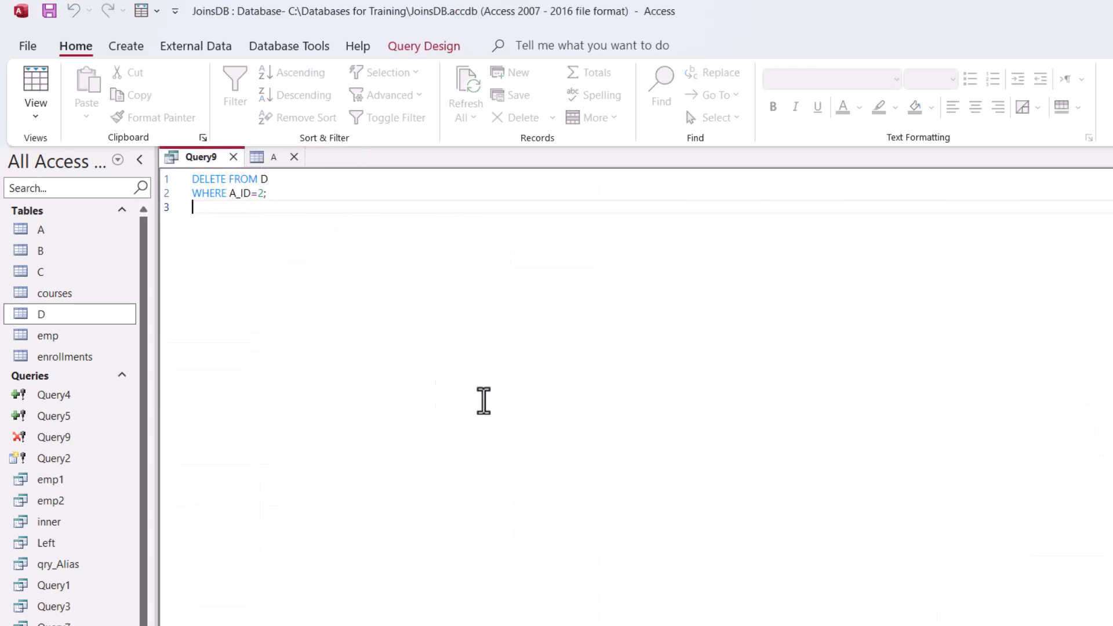
double_click(59, 318)
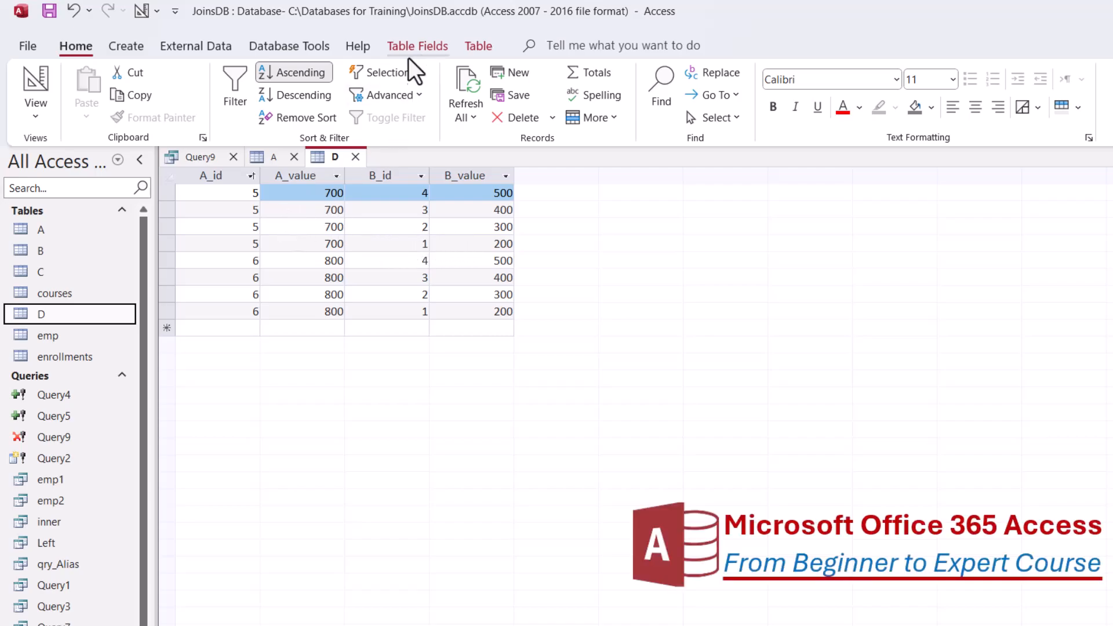
Close table D, Query9 without saving its changes, and table A.
click(356, 156)
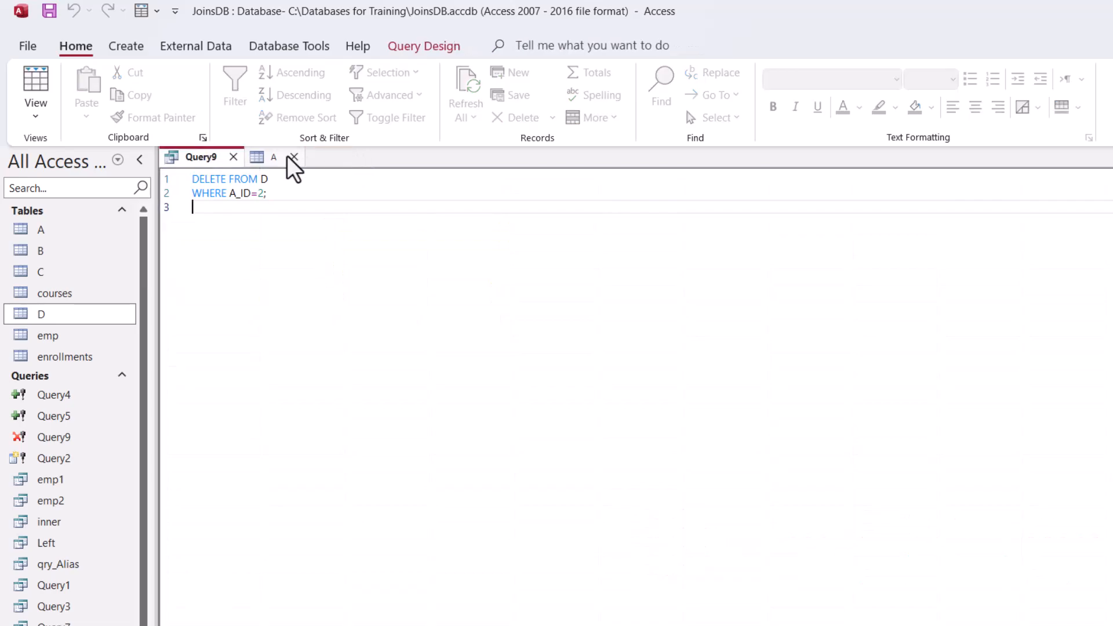
click(233, 157)
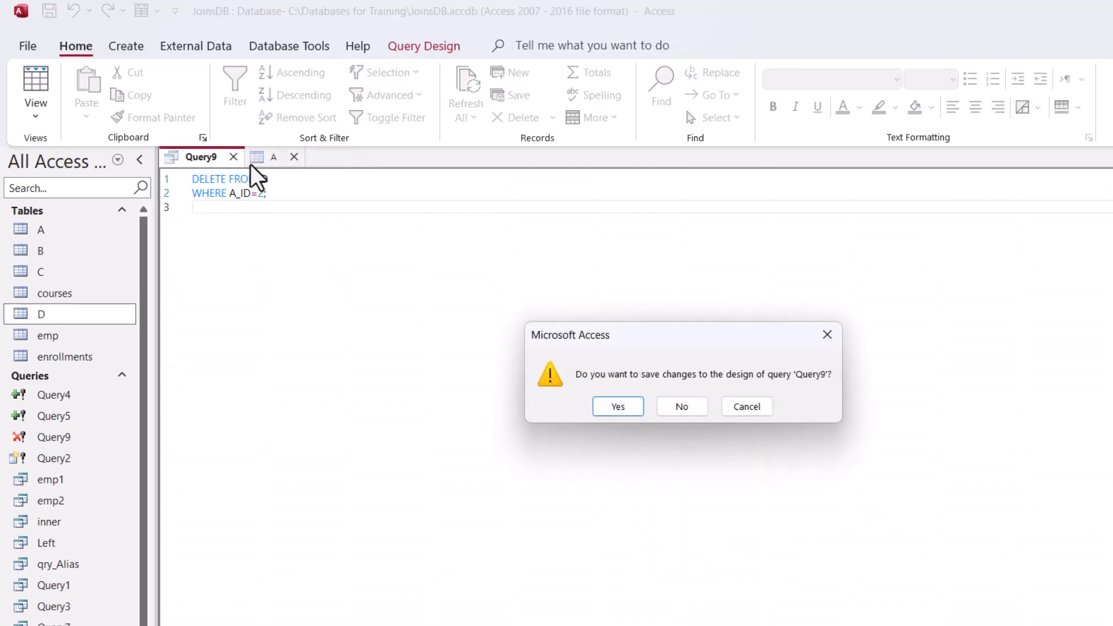
click(684, 407)
click(286, 227)
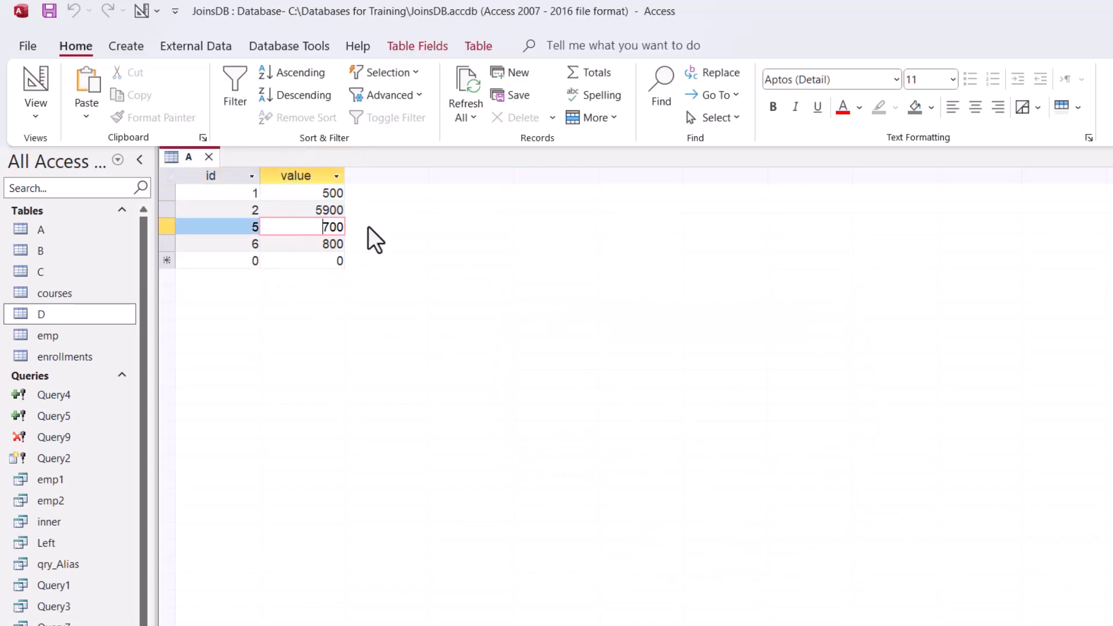
click(209, 157)
Open table D and examine how the A_id, A_value, B_id and B_value values combine across its records.
double_click(47, 318)
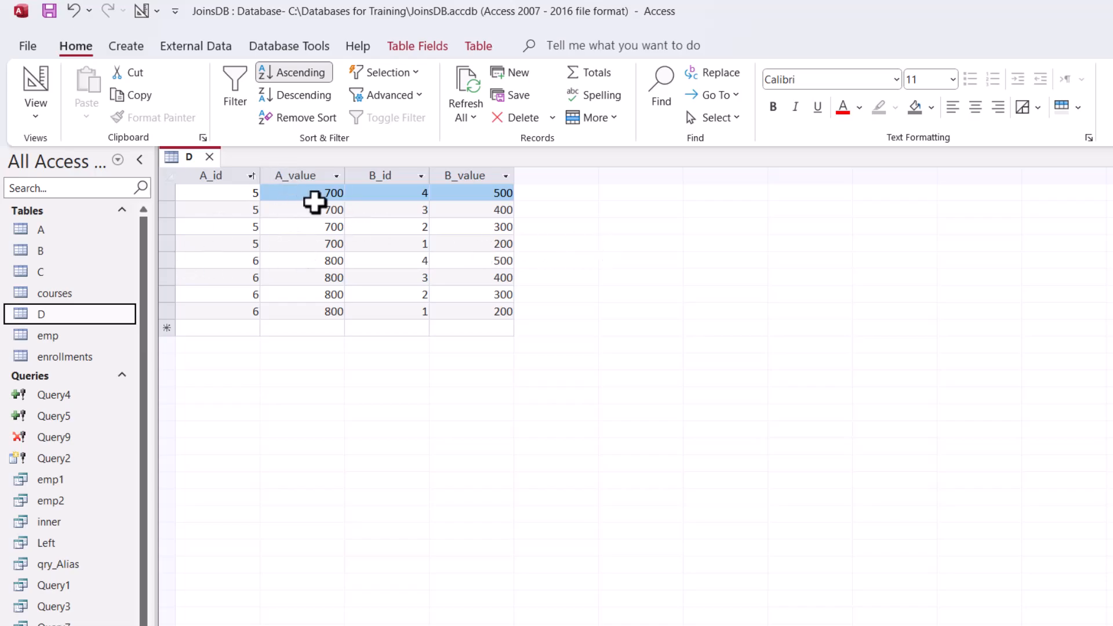
drag(320, 261, 352, 265)
click(487, 244)
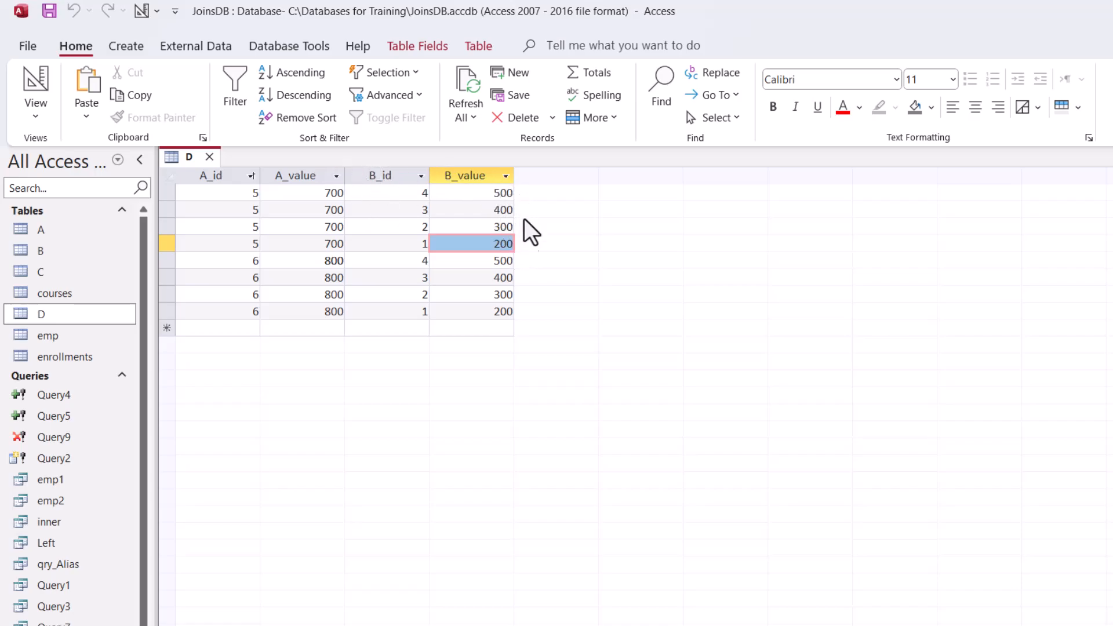
click(494, 194)
click(500, 261)
click(500, 294)
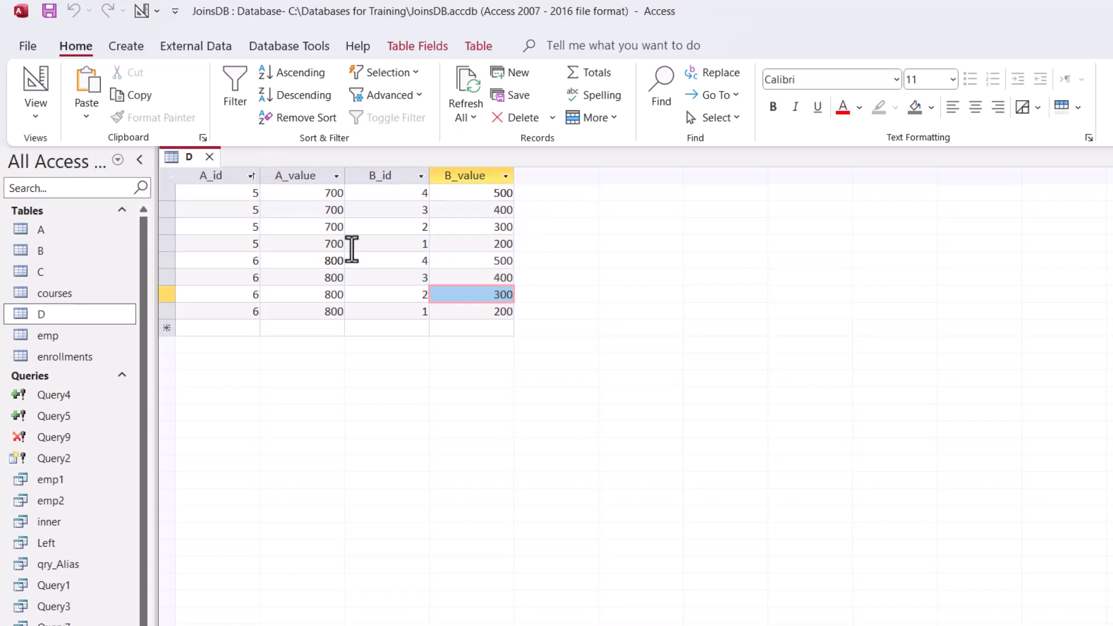
click(420, 264)
click(506, 261)
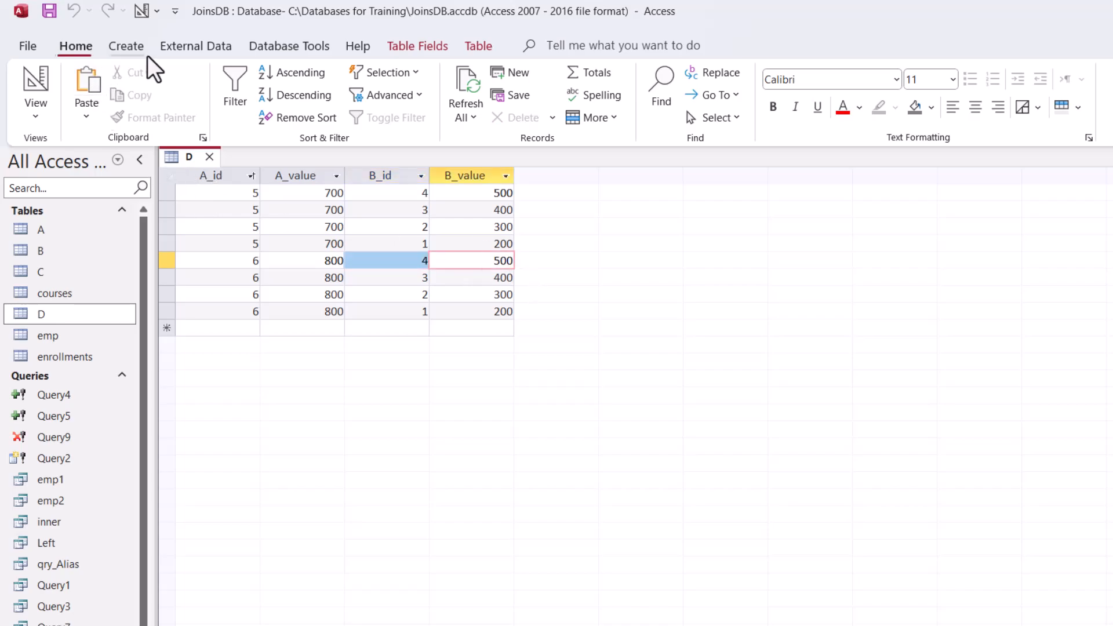
Create a new delete query in Design view, add table D to it, and enlarge the table's field list.
click(116, 50)
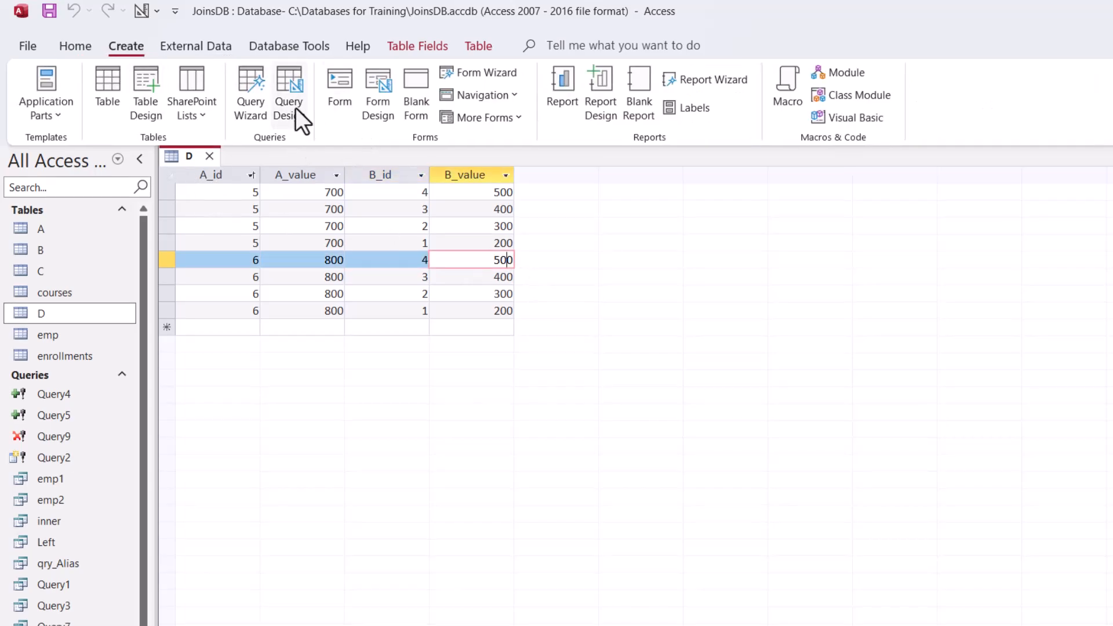
click(292, 108)
click(335, 89)
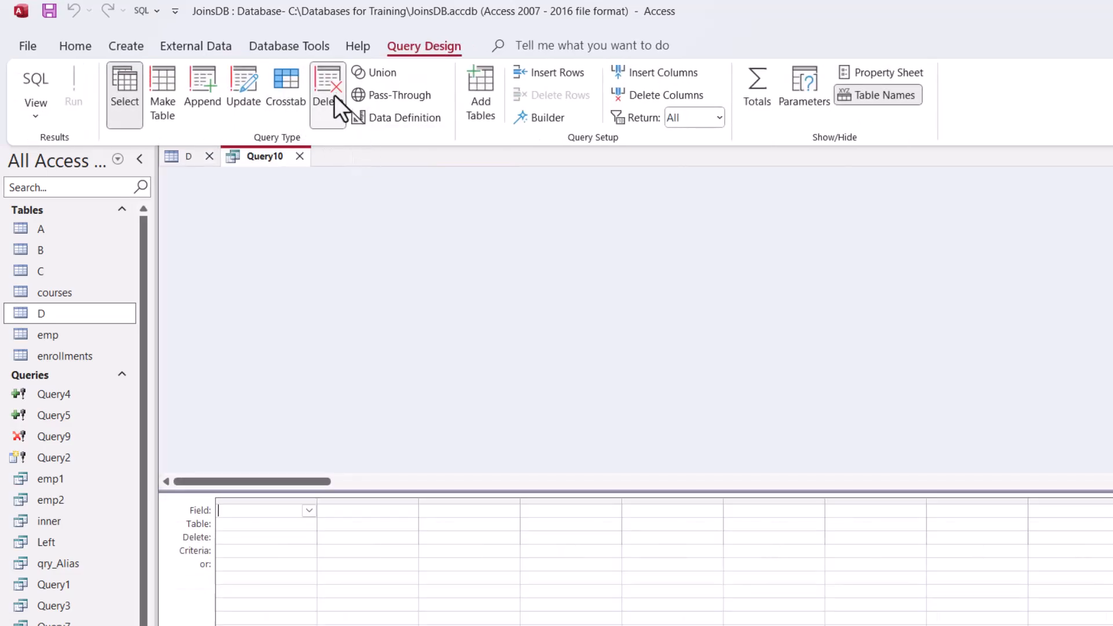
drag(89, 310, 339, 255)
drag(430, 336, 559, 399)
Add the B_id and B_value fields to the delete query's grid and preview the selected records in Datasheet view.
click(348, 291)
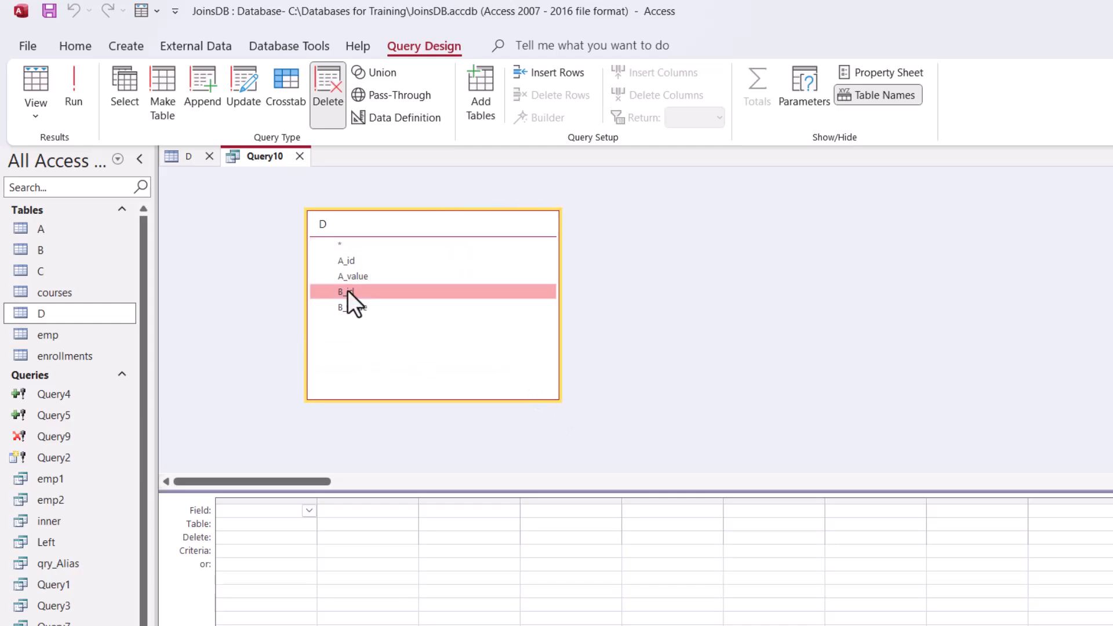
double_click(348, 290)
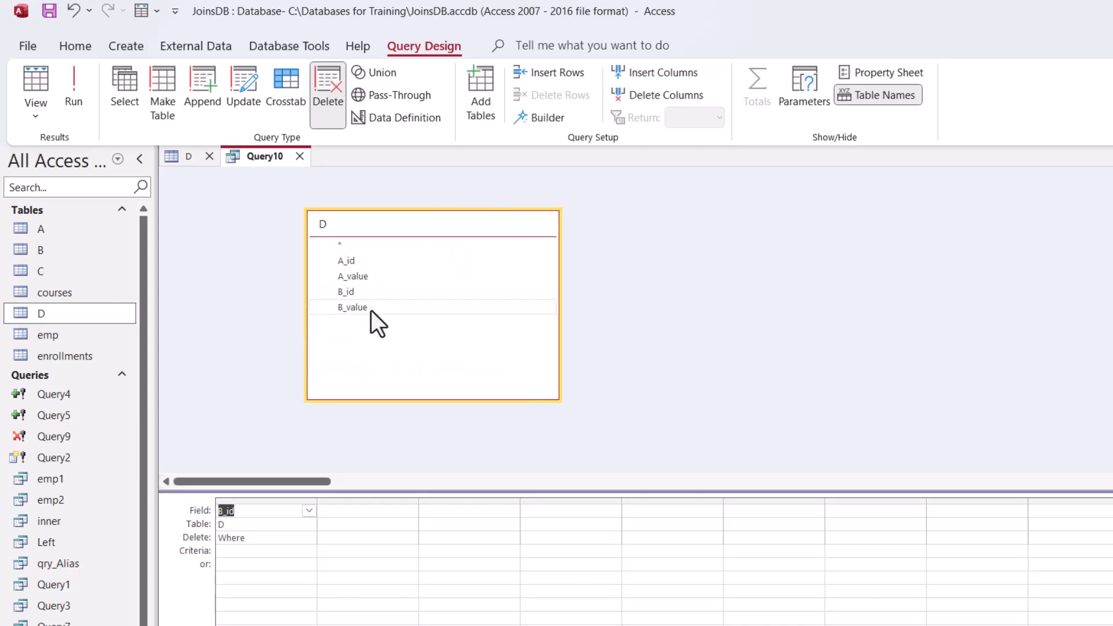
double_click(371, 310)
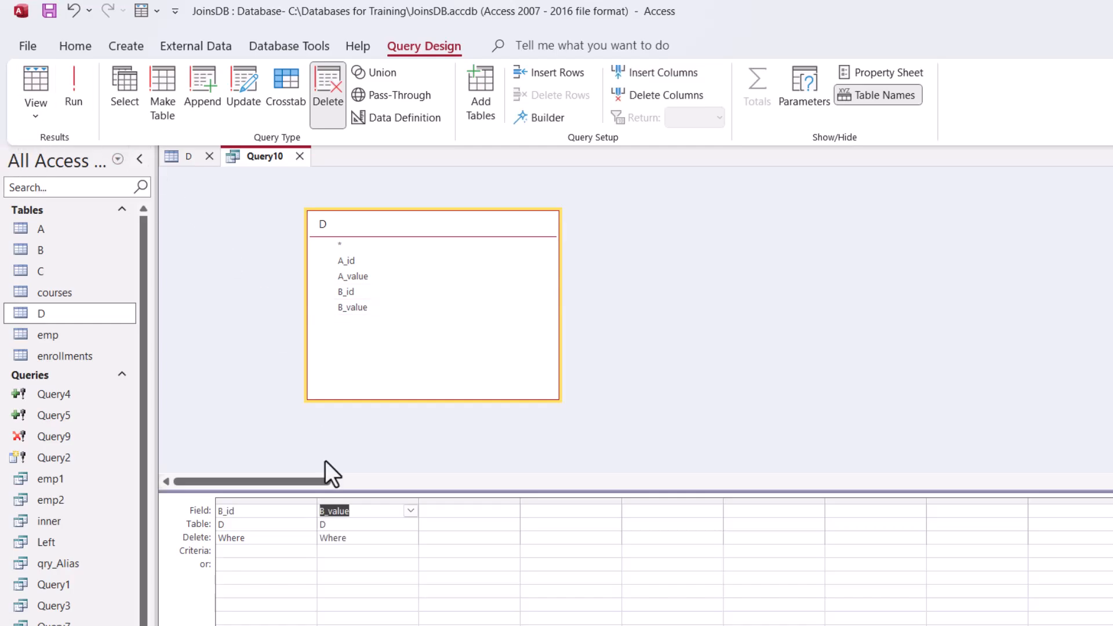
click(26, 89)
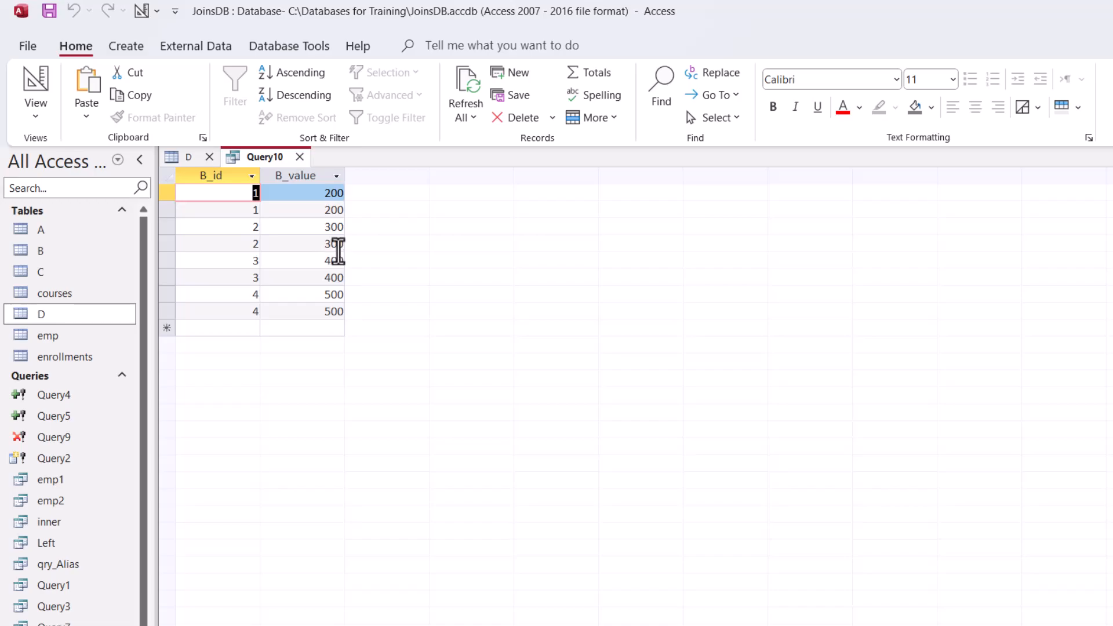
click(338, 248)
Return to Design view and insert the A_id field as the first column of the query grid.
click(40, 81)
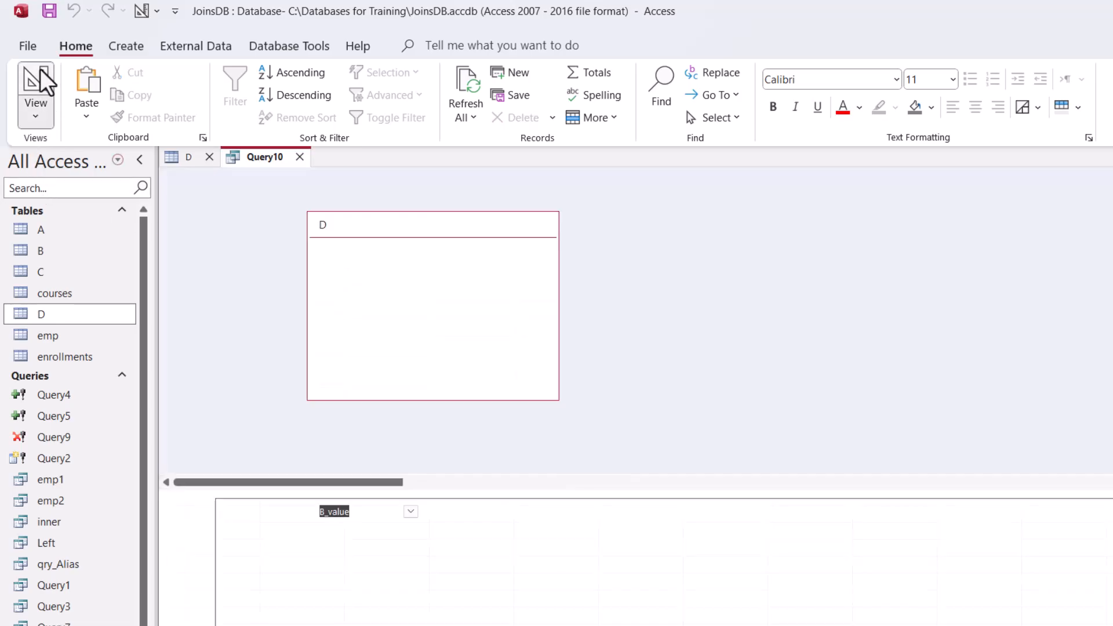
drag(348, 261, 222, 516)
click(458, 500)
click(252, 552)
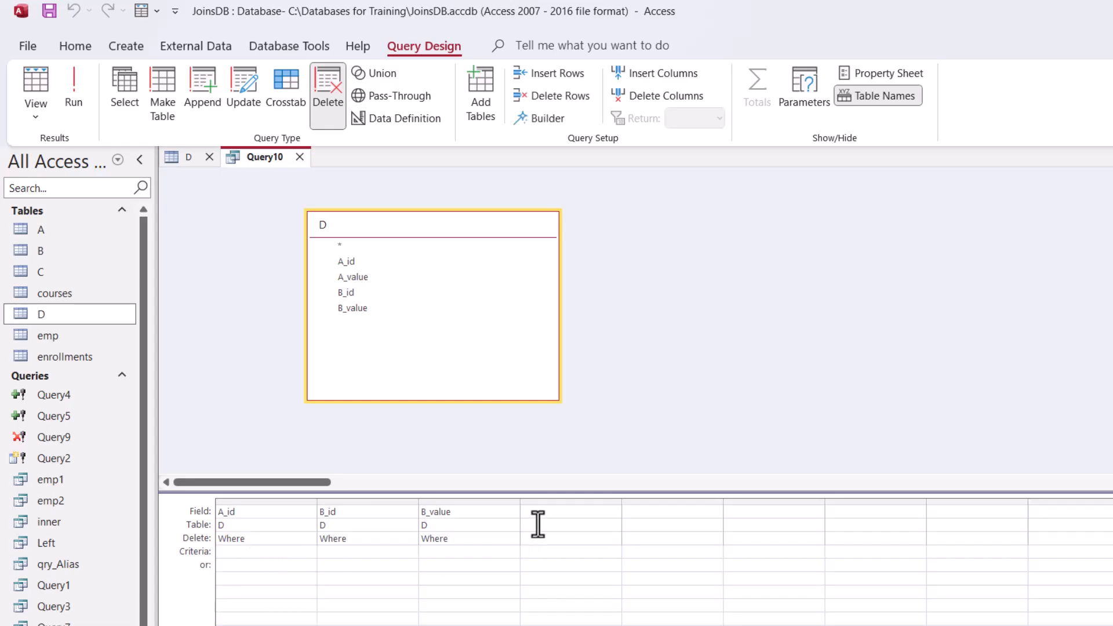
Preview the query in Datasheet view and examine which A_id, B_id and B_value combinations identify individual records.
click(30, 76)
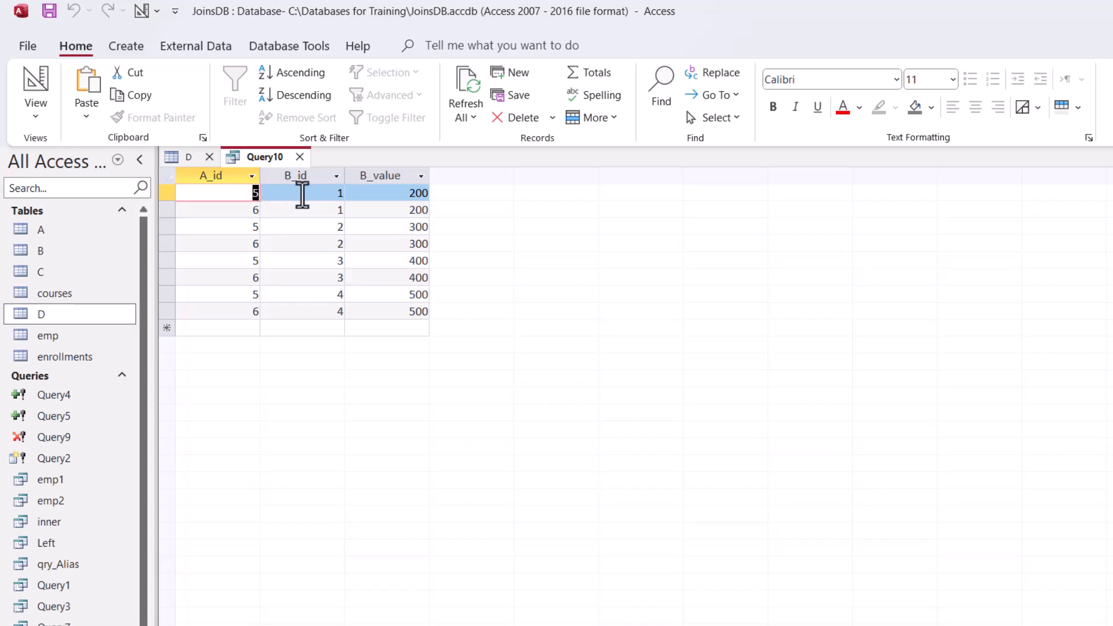
click(419, 194)
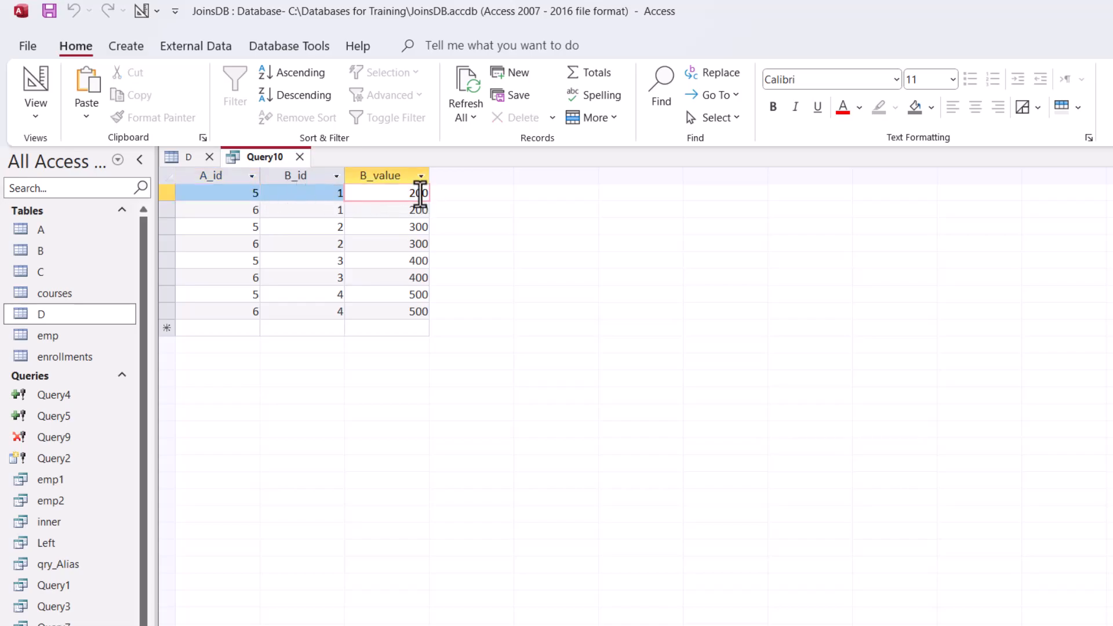
drag(417, 201, 444, 201)
drag(251, 280, 371, 283)
click(403, 281)
click(412, 197)
click(409, 293)
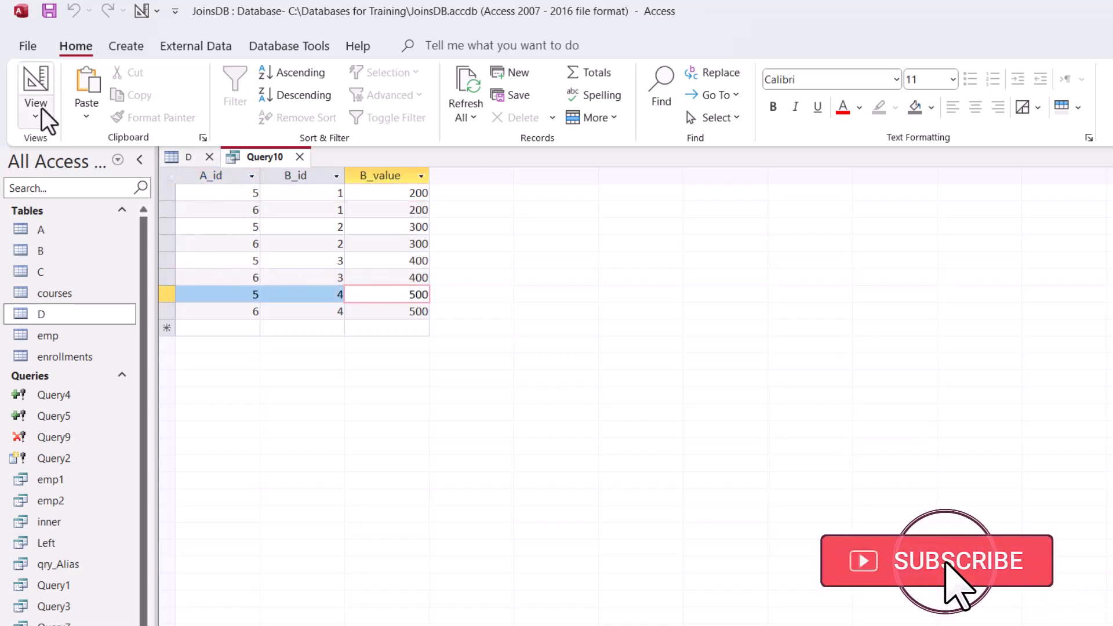
Return to Design view and set the criterion for A_id to 5.
click(35, 88)
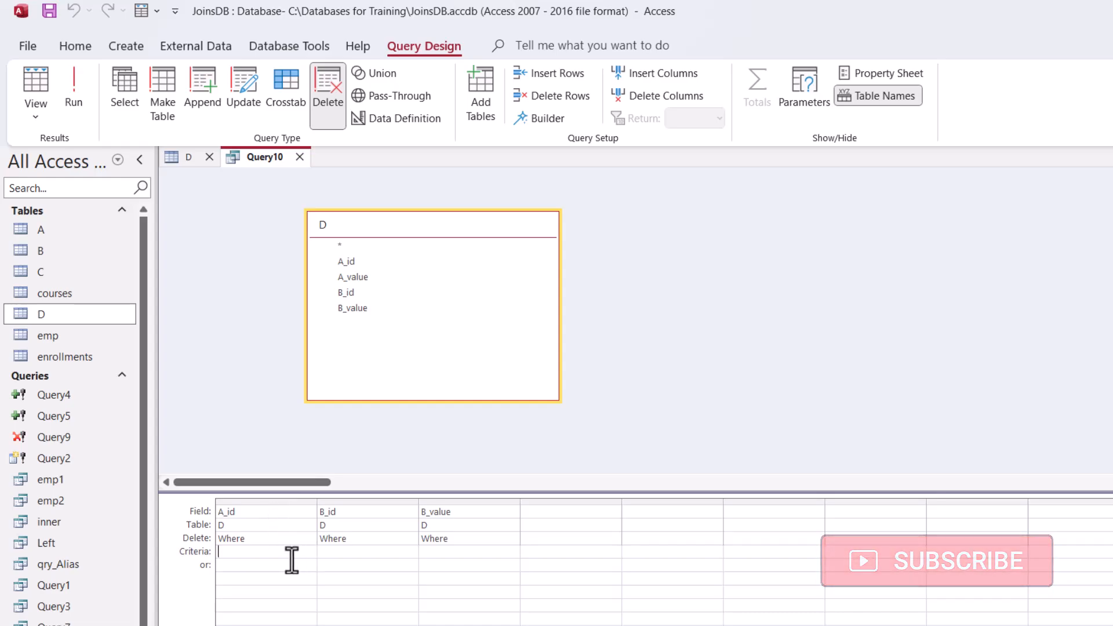
click(233, 555)
text(5)
click(234, 567)
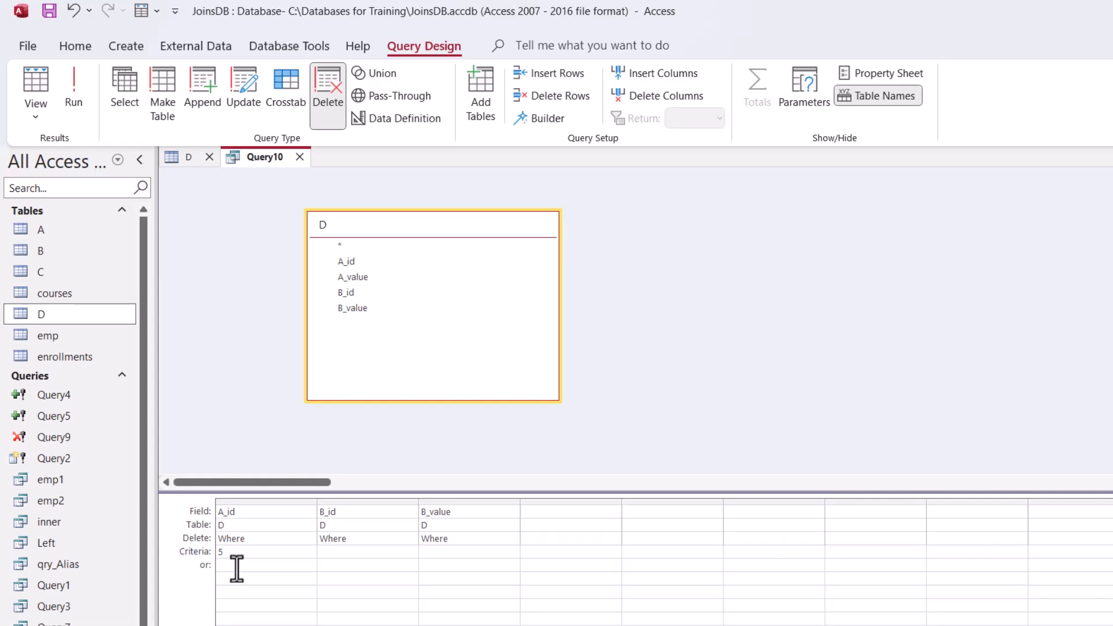
Pair A_id 5 with a B_value criterion of 200, and add an alternative condition of A_id 6 with B_value 400.
text(6)
text(200)
click(476, 565)
text(400)
click(441, 605)
Run the delete query, accept the deletion, and check the affected rows in table D's datasheet.
click(73, 93)
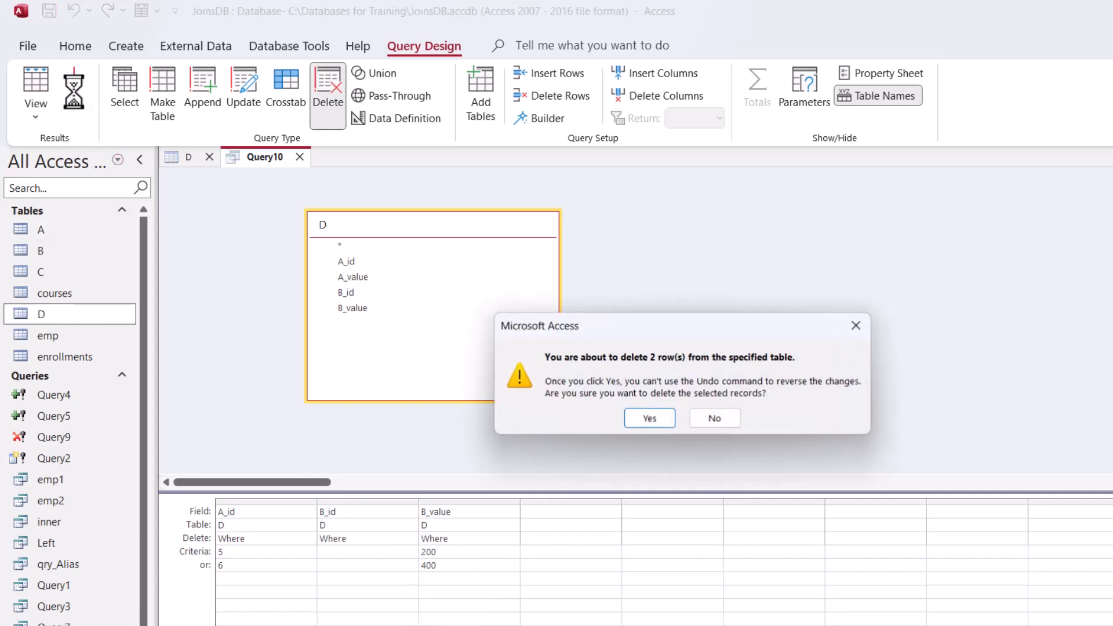
click(650, 419)
click(188, 158)
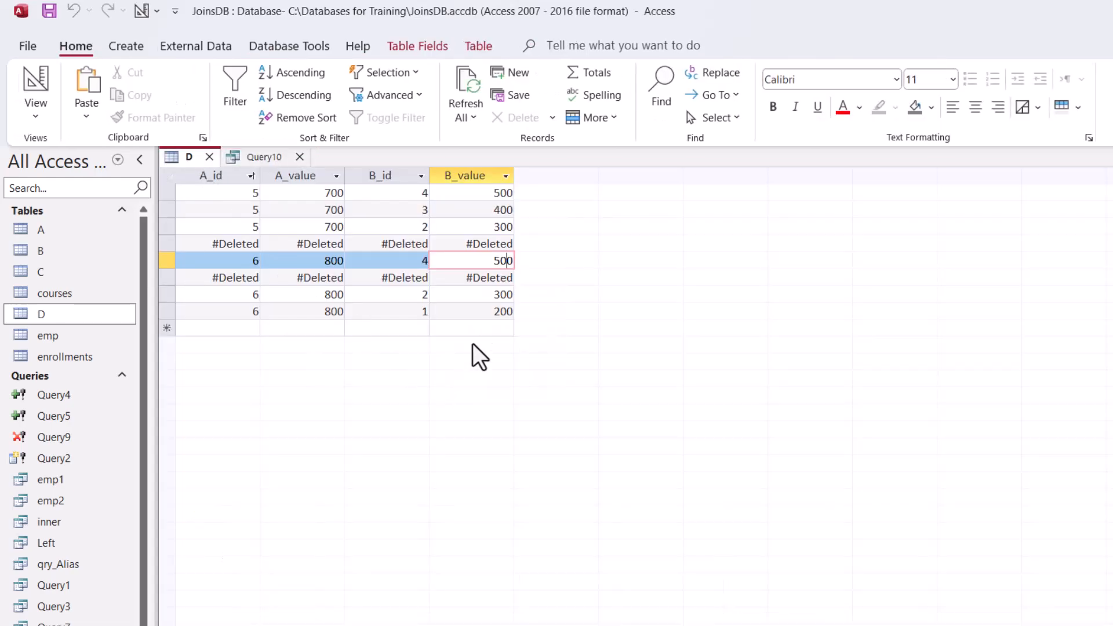
click(479, 243)
click(477, 293)
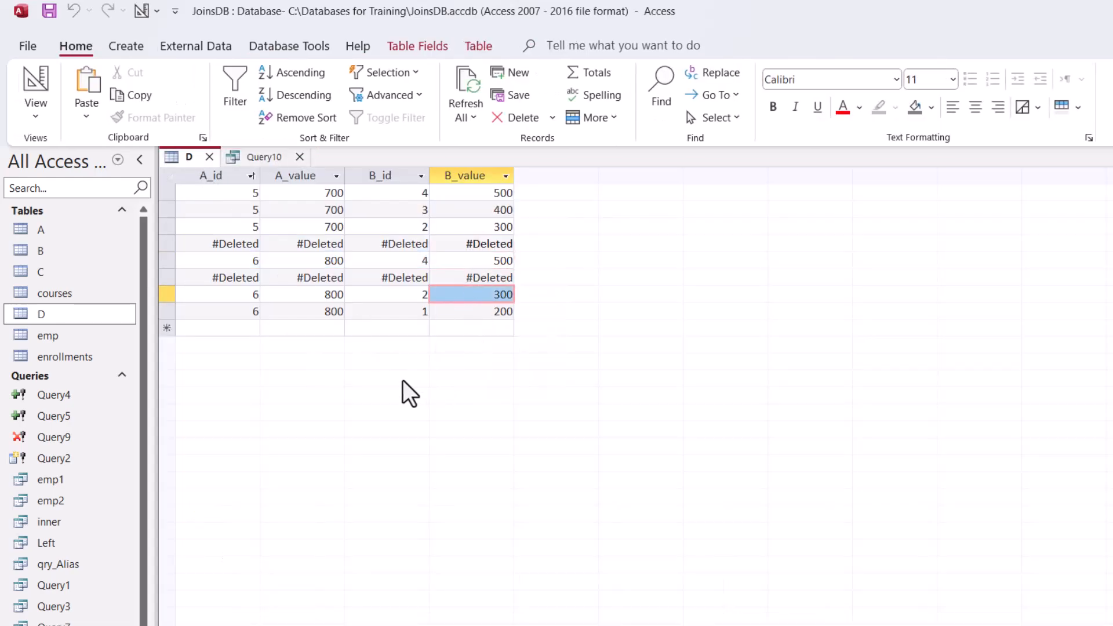
click(491, 278)
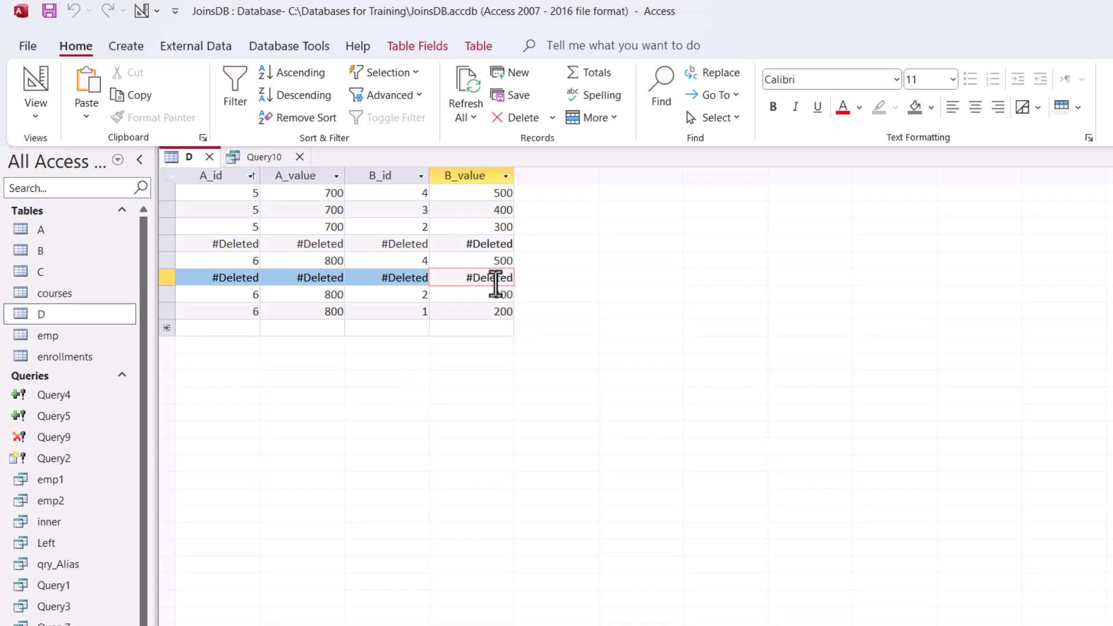
click(482, 243)
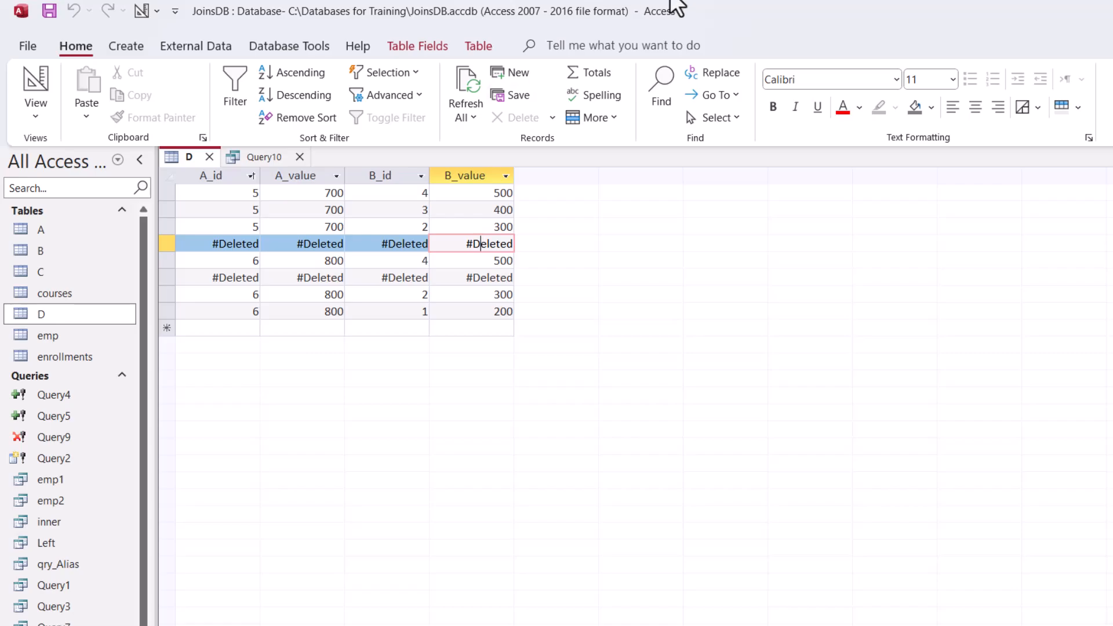
View table D's field structure in Design view, and return to the design tools of Query10.
click(36, 87)
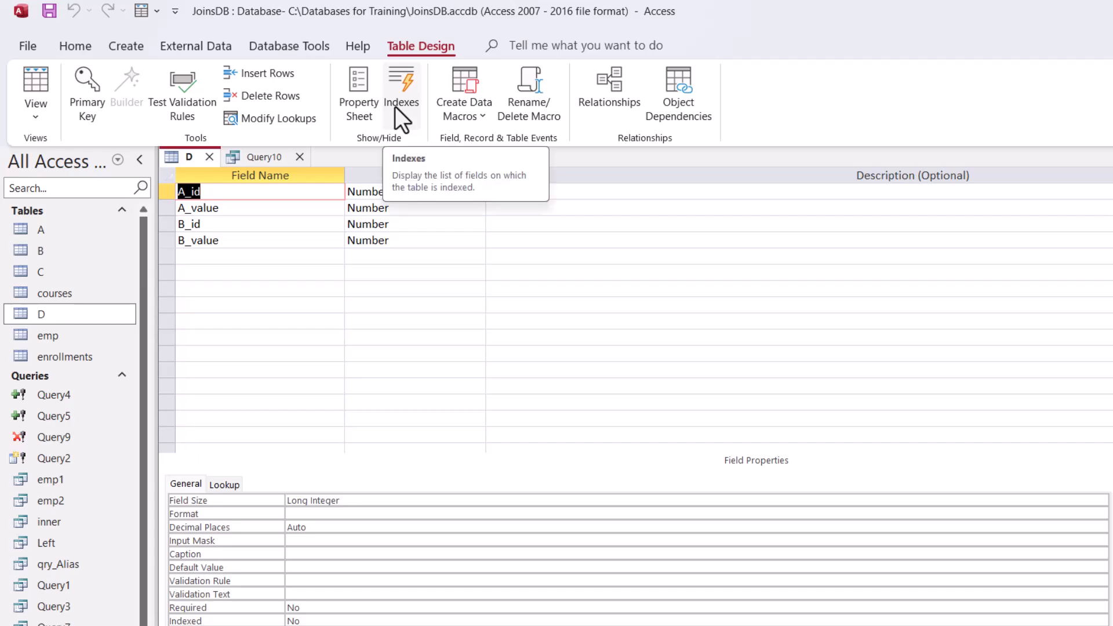
click(257, 158)
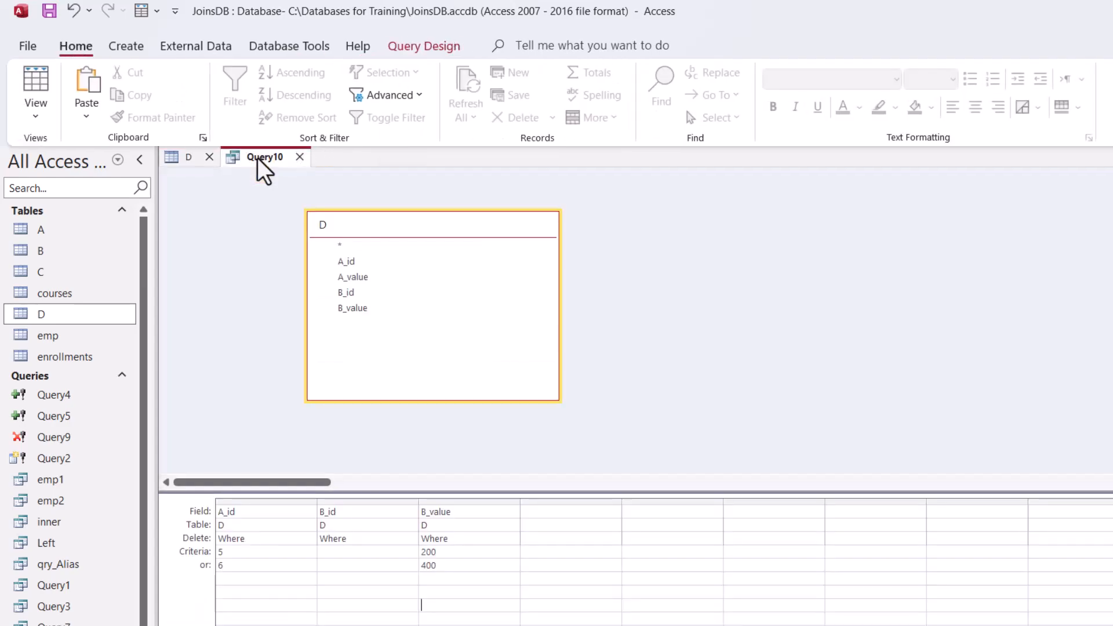
click(421, 47)
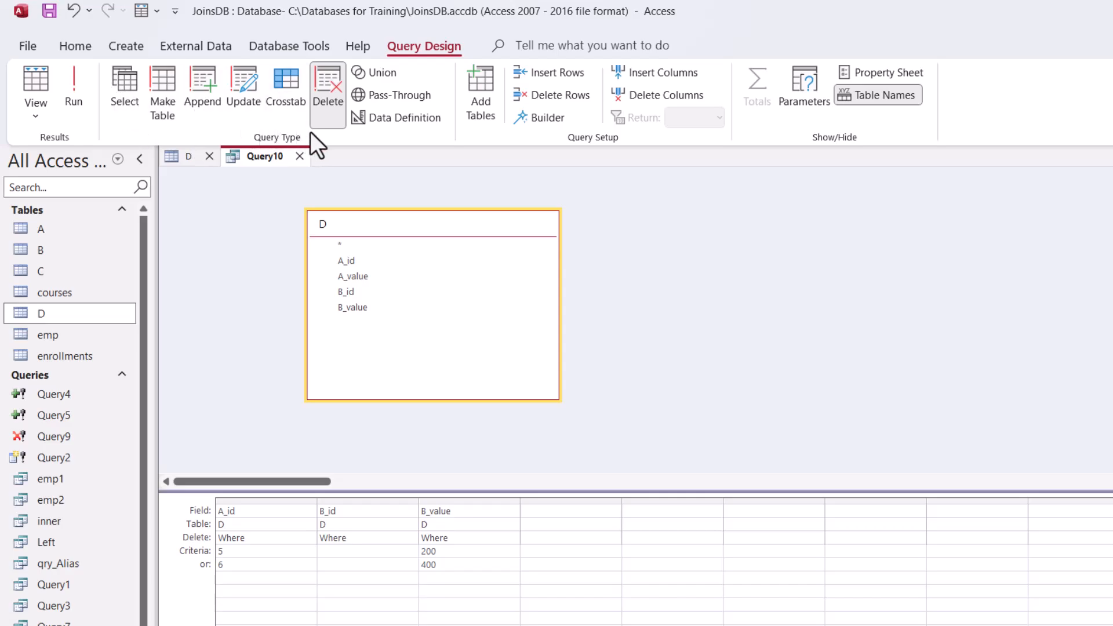